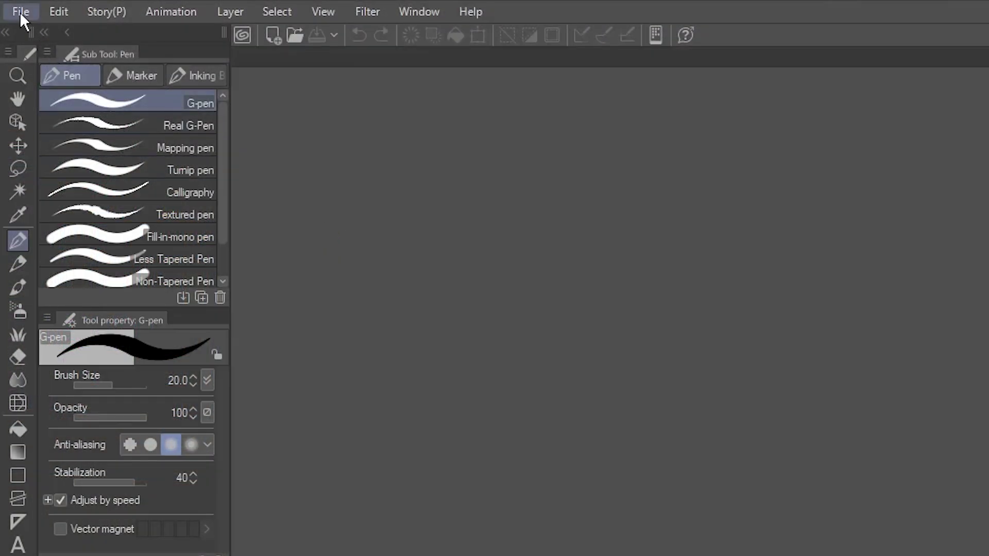
- Create a new 1200 × 1200 px, 72 dpi canvas named Illustration
click(21, 12)
click(21, 33)
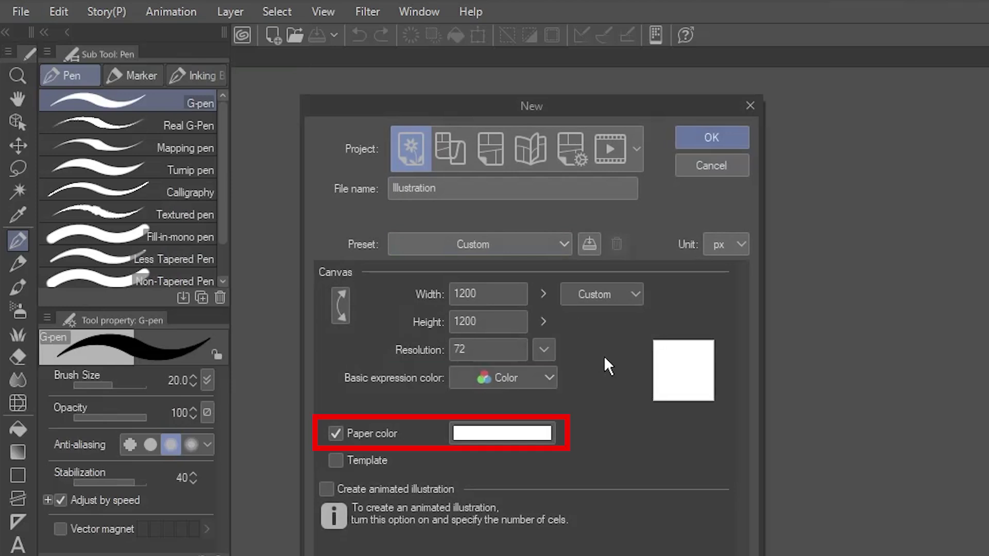
click(685, 146)
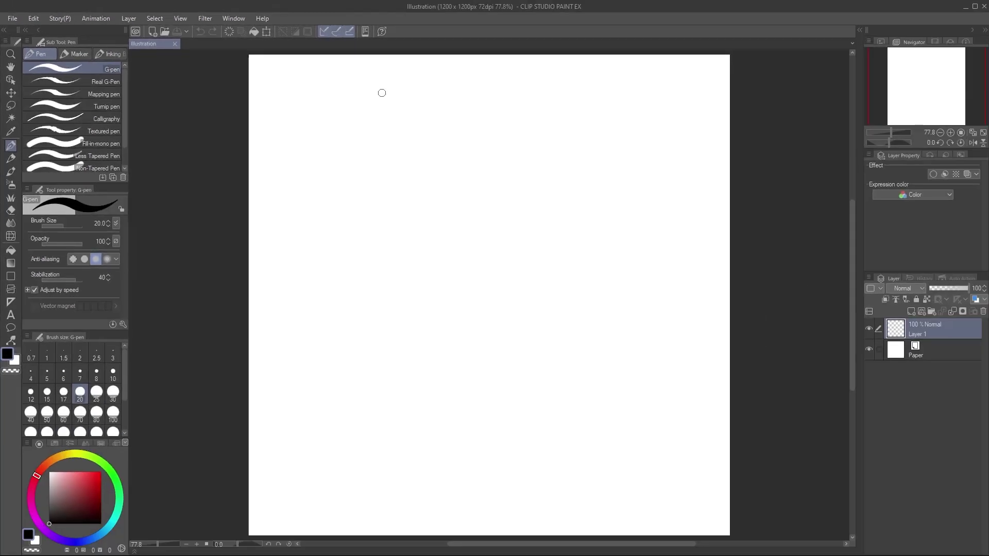
- Place a vertical symmetrical ruler down the canvas
click(23, 449)
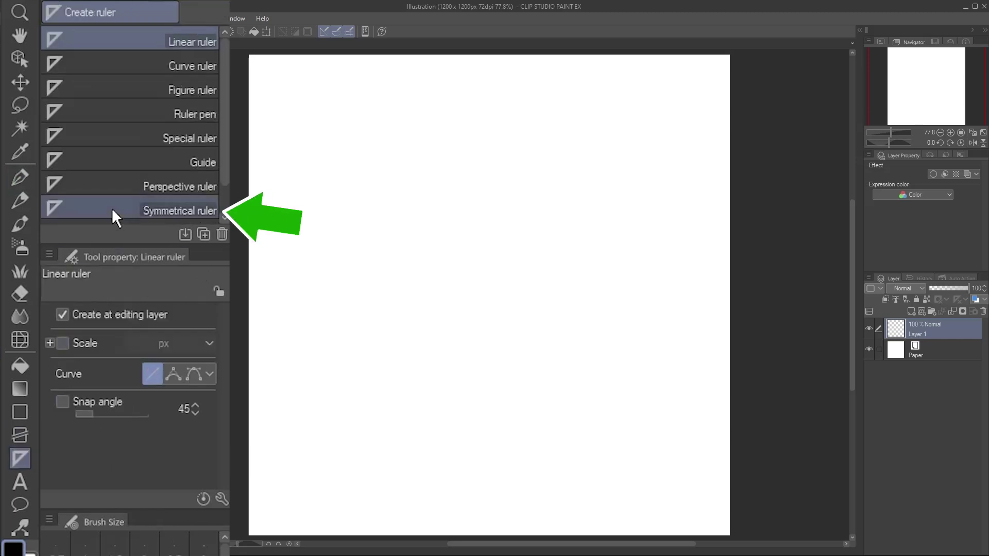
click(94, 193)
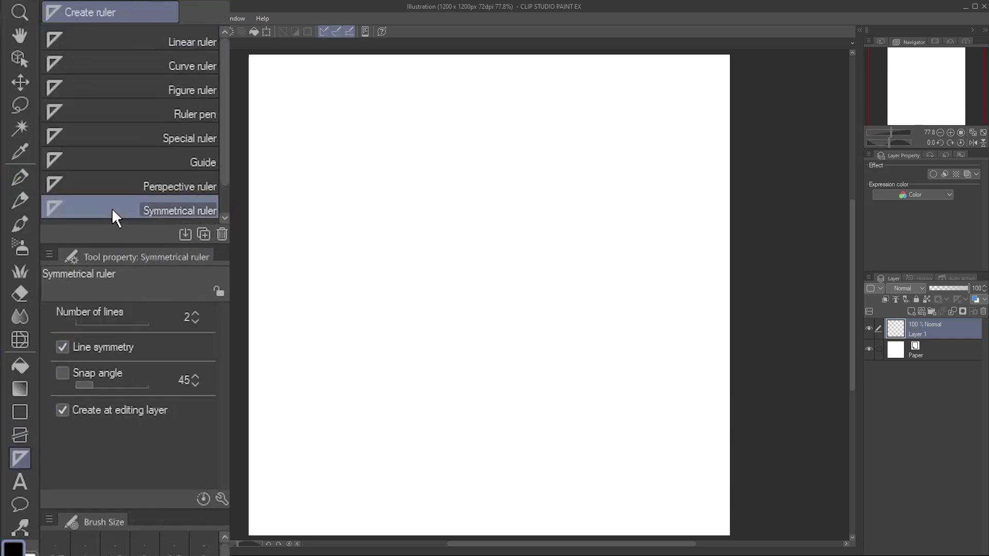
drag(487, 278, 487, 463)
- Draw mirrored arcs, spiral ends, branches and a long looping stroke with the G-pen
click(15, 147)
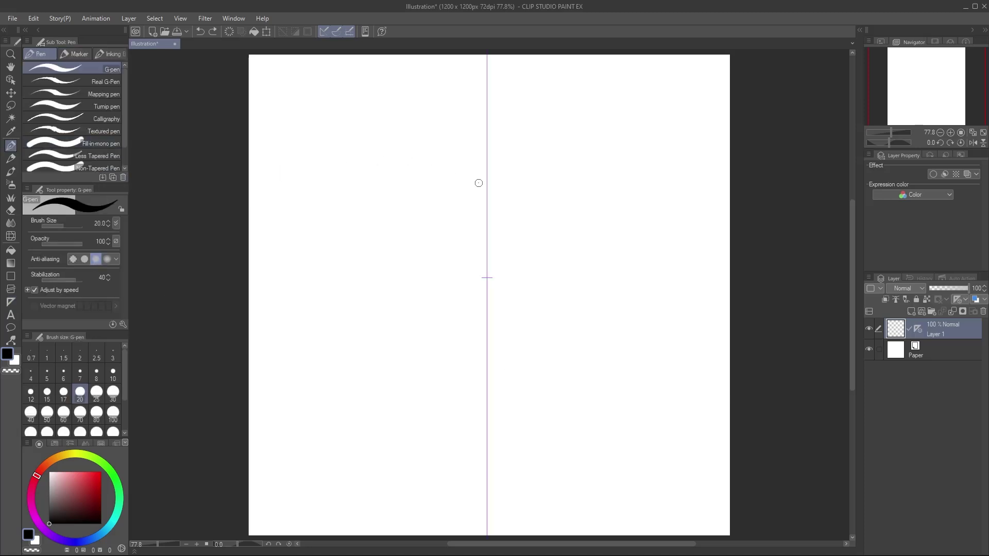
drag(479, 180, 298, 137)
mouse_move(279, 188)
mouse_down()
mouse_move(384, 344)
mouse_move(486, 424)
mouse_move(412, 517)
mouse_move(452, 441)
mouse_move(417, 470)
mouse_up()
mouse_move(402, 350)
mouse_down()
mouse_move(353, 389)
mouse_move(324, 456)
mouse_up()
mouse_move(446, 328)
mouse_down()
mouse_move(610, 220)
mouse_move(533, 171)
mouse_move(554, 284)
mouse_move(666, 357)
mouse_move(581, 399)
mouse_move(671, 376)
mouse_move(646, 476)
mouse_move(695, 487)
mouse_move(652, 461)
mouse_move(656, 487)
mouse_up()
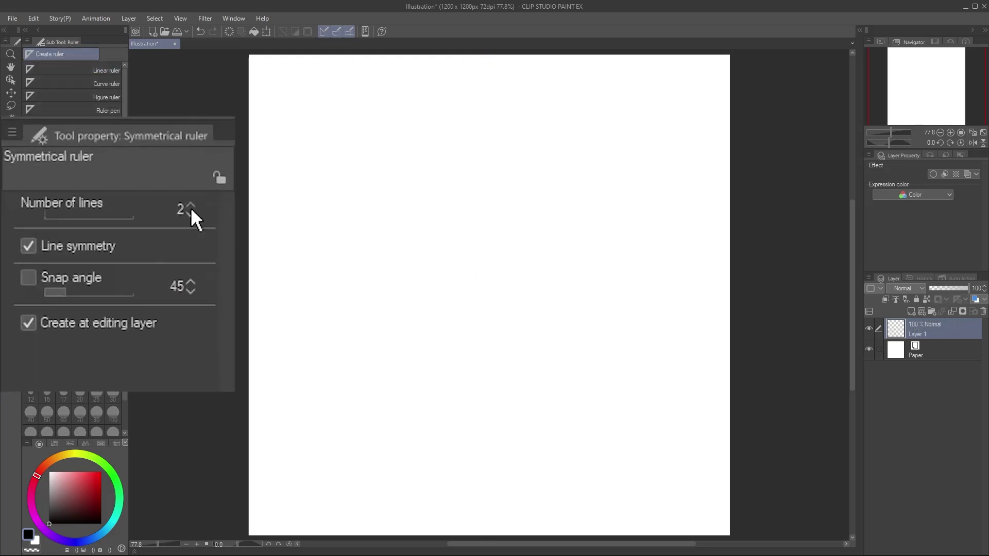
- Set the symmetrical ruler to 4 lines, place it, and draw mirrored looping strokes
click(107, 222)
click(108, 222)
drag(484, 287, 503, 453)
key(p)
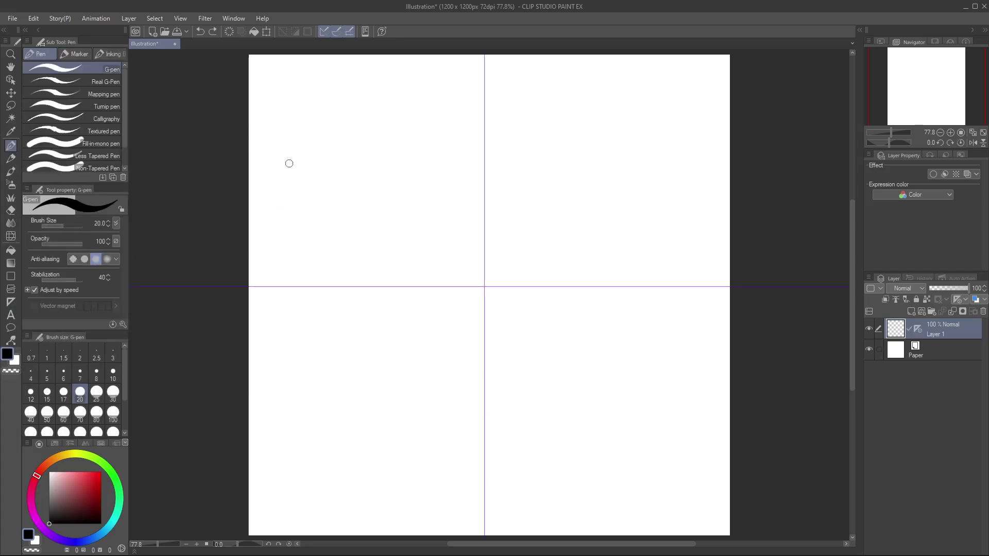
mouse_move(311, 128)
mouse_down()
mouse_move(356, 130)
mouse_move(463, 216)
mouse_move(616, 122)
mouse_move(662, 320)
mouse_up()
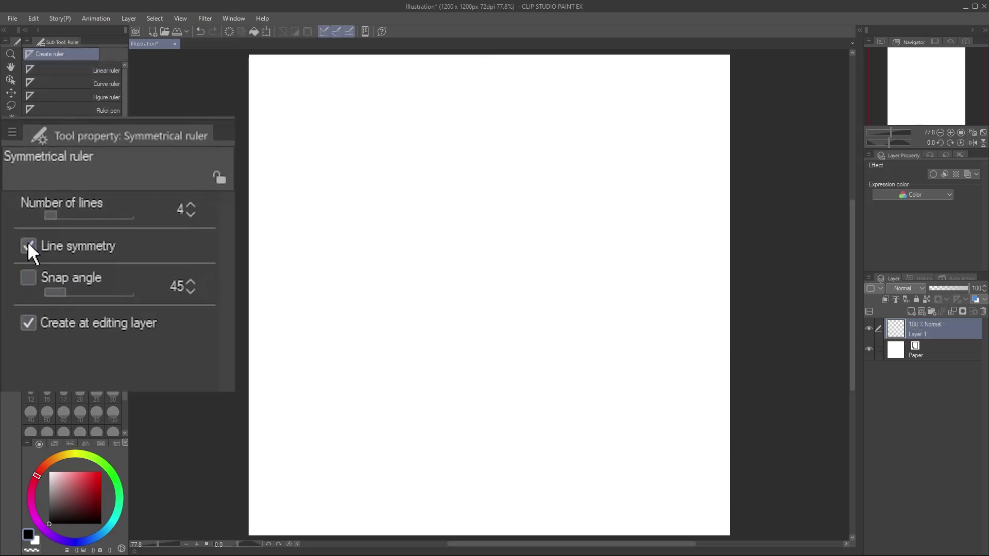
- Place a four-line ruler at the canvas centre and draw a mirrored spiral
drag(491, 284, 492, 466)
key(p)
mouse_move(459, 218)
mouse_down()
mouse_move(456, 235)
mouse_move(287, 213)
mouse_up()
mouse_move(280, 177)
mouse_down()
mouse_move(348, 106)
mouse_move(464, 144)
mouse_move(400, 231)
mouse_move(303, 188)
mouse_move(380, 129)
mouse_move(415, 185)
mouse_move(350, 195)
mouse_move(388, 158)
mouse_up()
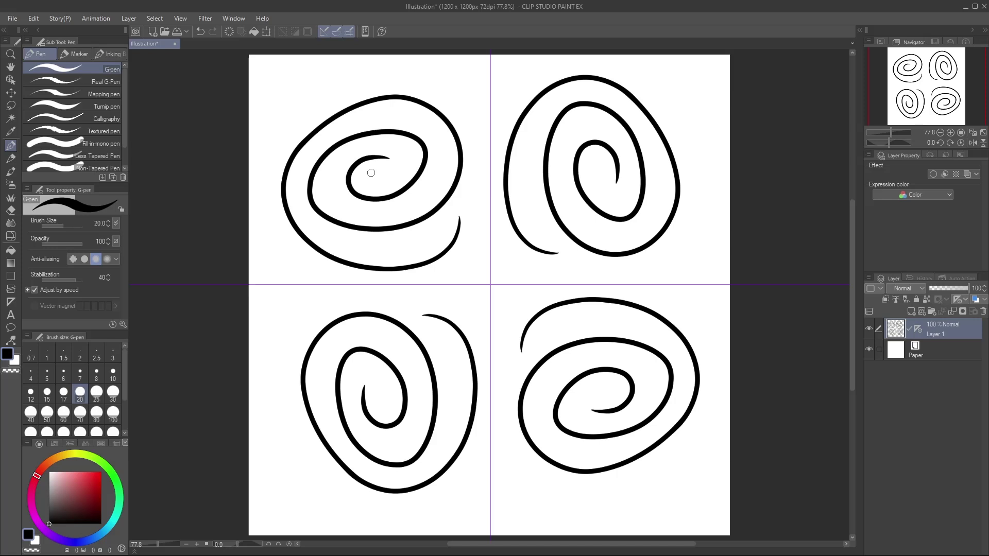
- Try symmetry line counts from 5 up to 9 in the ruler settings
key(u)
click(191, 206)
click(194, 204)
click(191, 206)
click(194, 204)
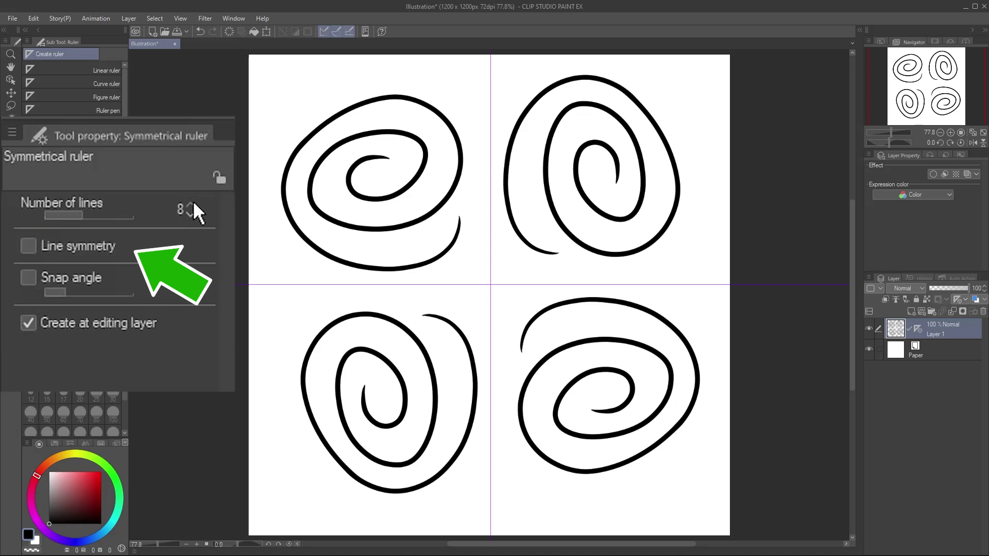
click(194, 205)
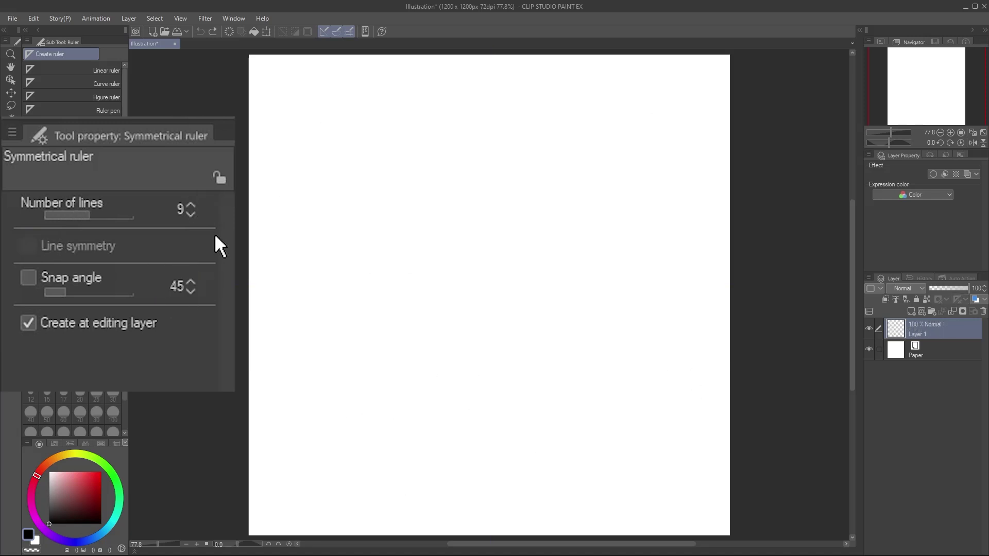
- Set Number of lines to 5 and Shift-drag a new five-line symmetrical ruler
click(183, 210)
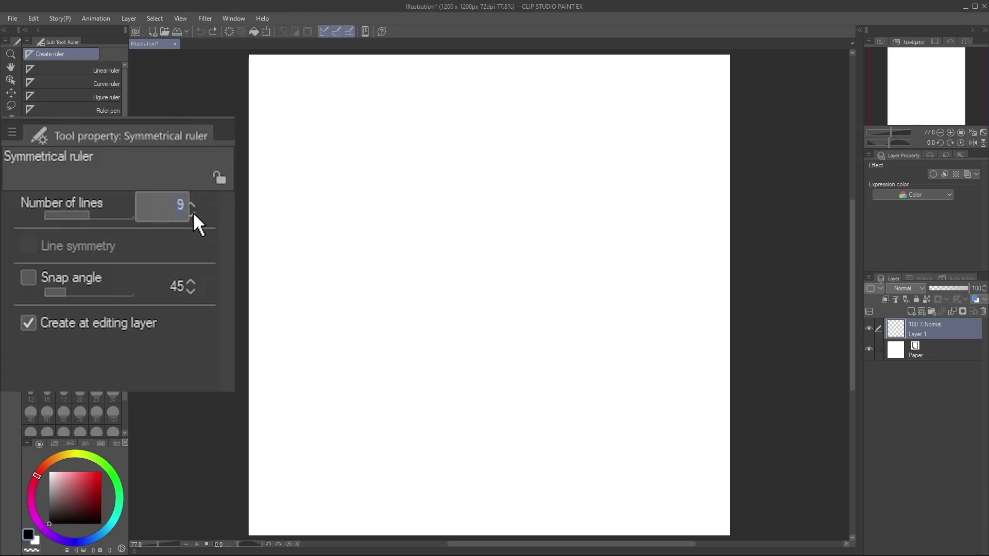
text(5)
key(Return)
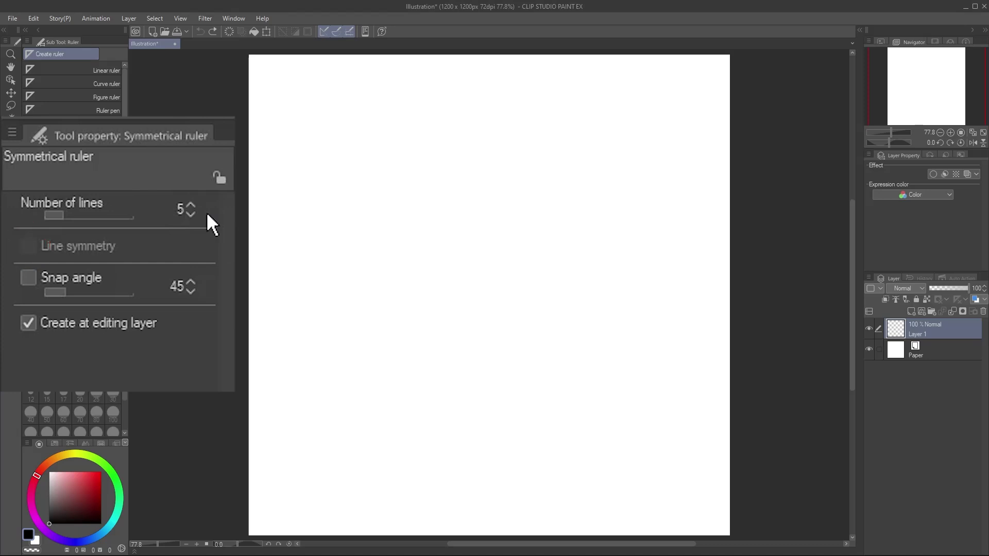
key(shift)
drag(411, 260, 417, 67)
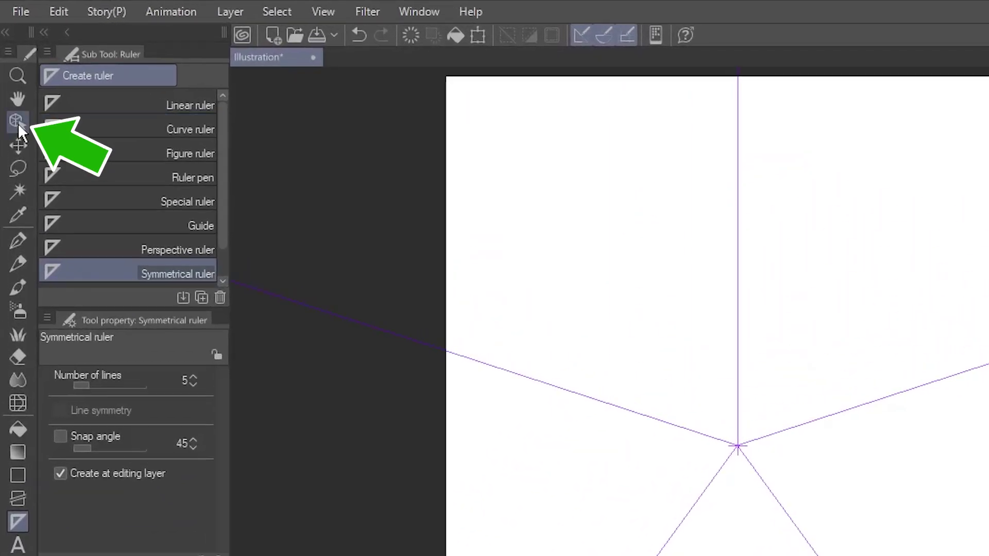
- Centre the five-line ruler on the canvas at 600 × 600 via Align/Distribute, base Canvas
click(18, 122)
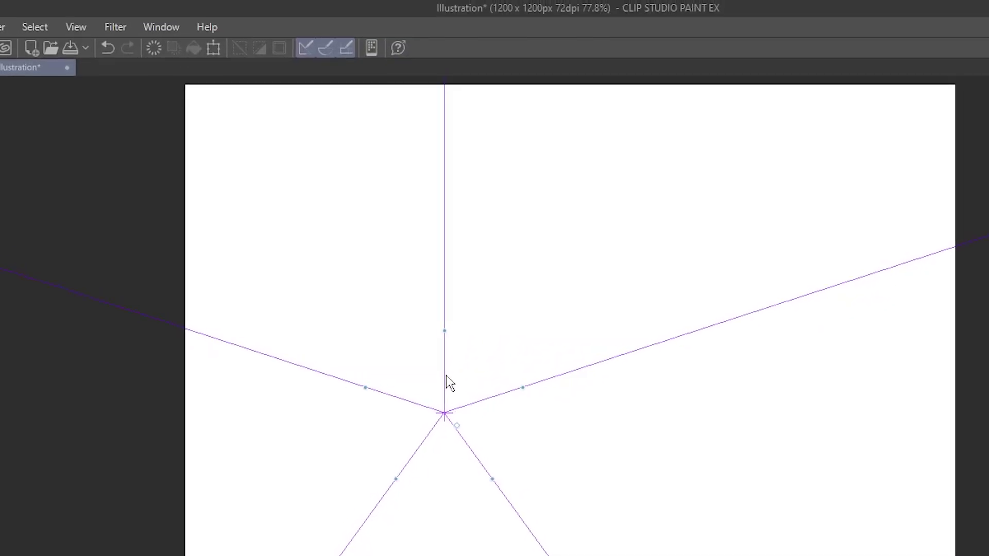
click(175, 30)
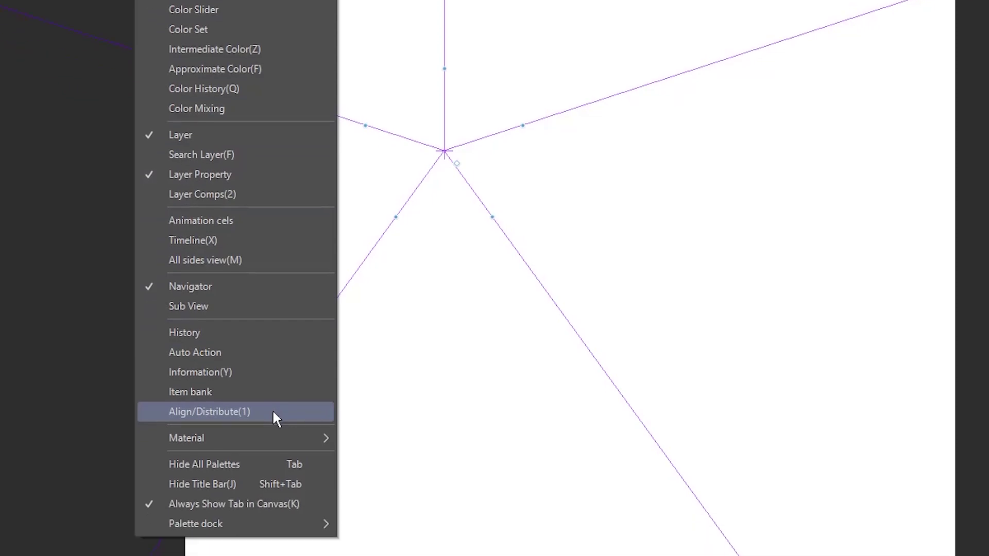
click(276, 416)
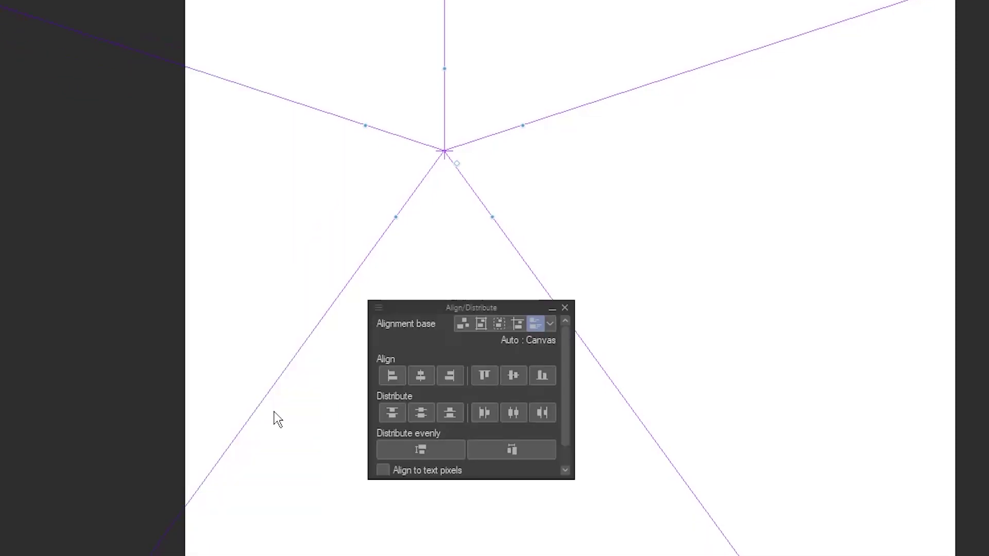
click(479, 324)
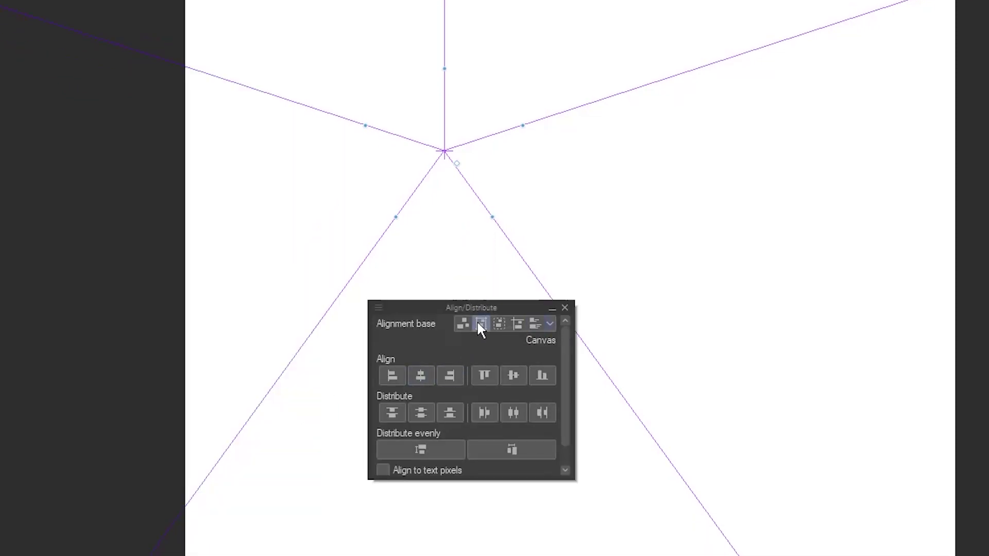
click(424, 375)
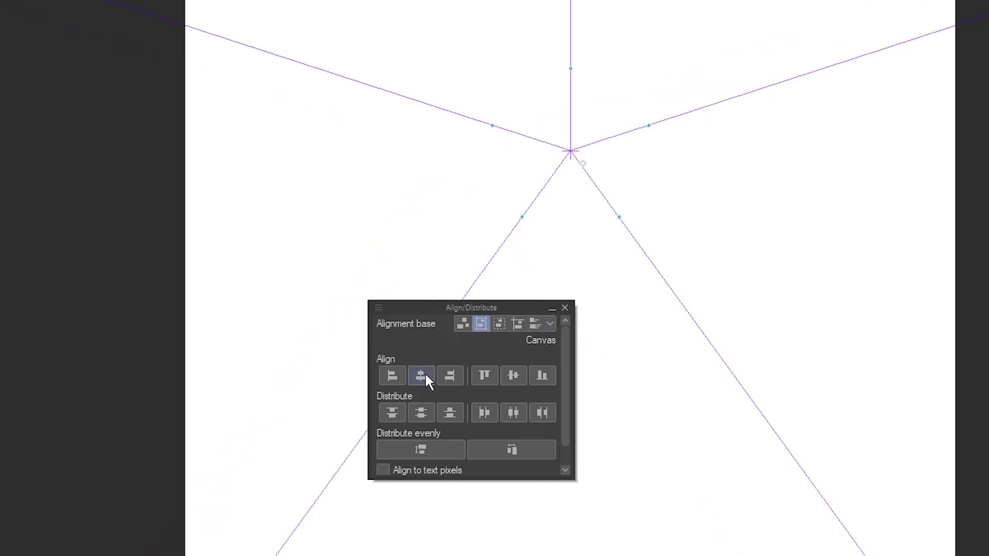
click(511, 373)
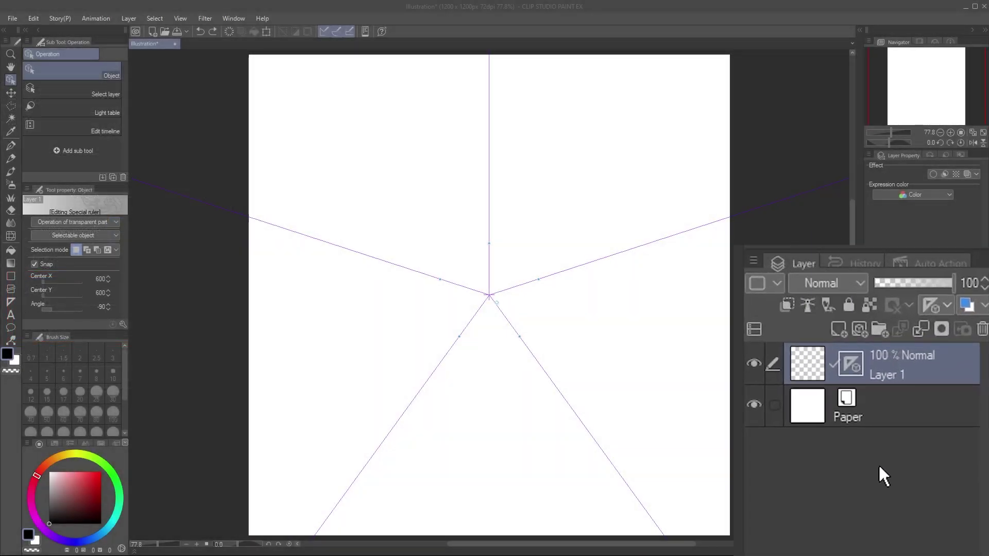
- Rename Layer 1 to 'Sketch' and turn on its blue layer colour
double_click(891, 373)
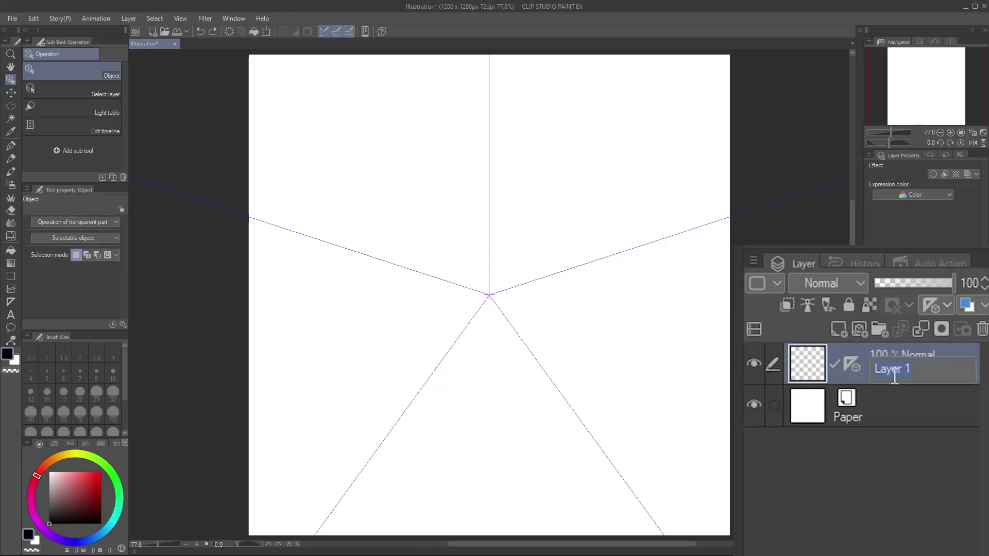
text(Sketch)
key(Return)
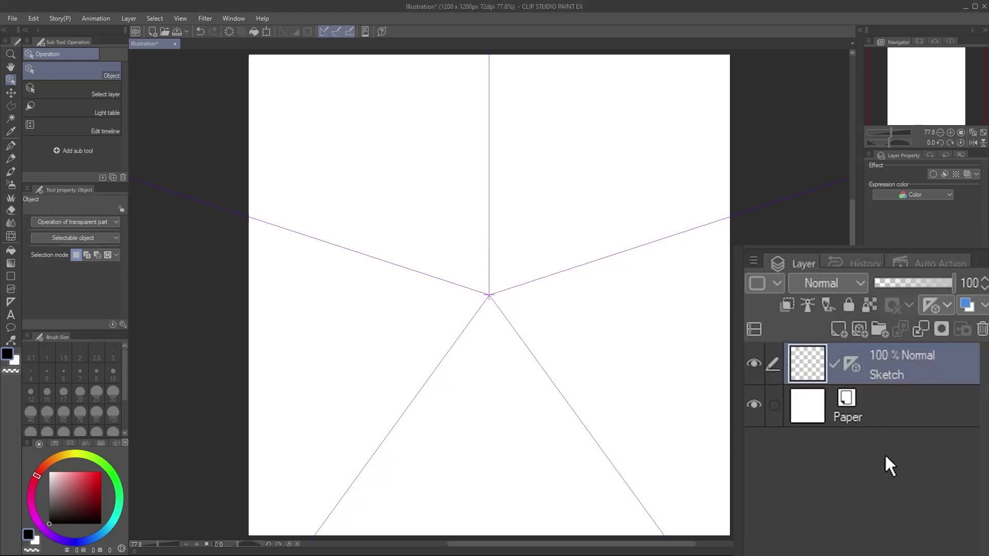
click(969, 307)
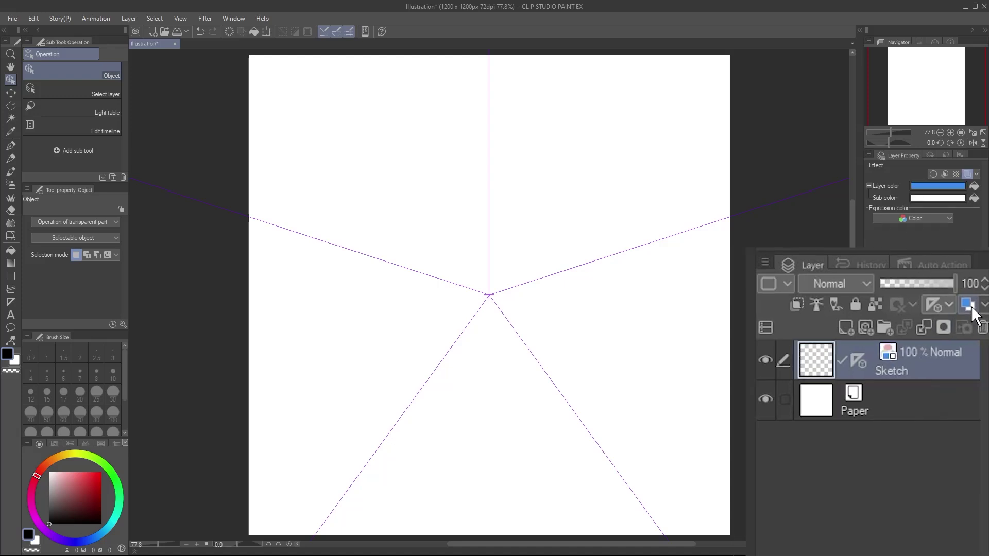
- Sketch a trial spiral and question mark with the Pencil, mirrored five ways
click(11, 158)
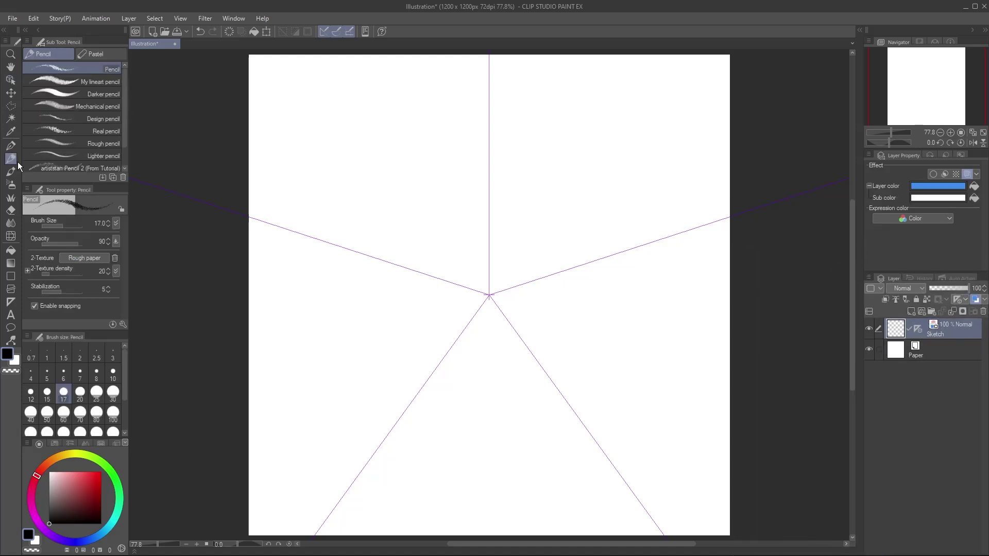
mouse_move(396, 130)
mouse_down()
mouse_move(333, 177)
mouse_move(440, 226)
mouse_move(378, 184)
mouse_move(417, 196)
mouse_up()
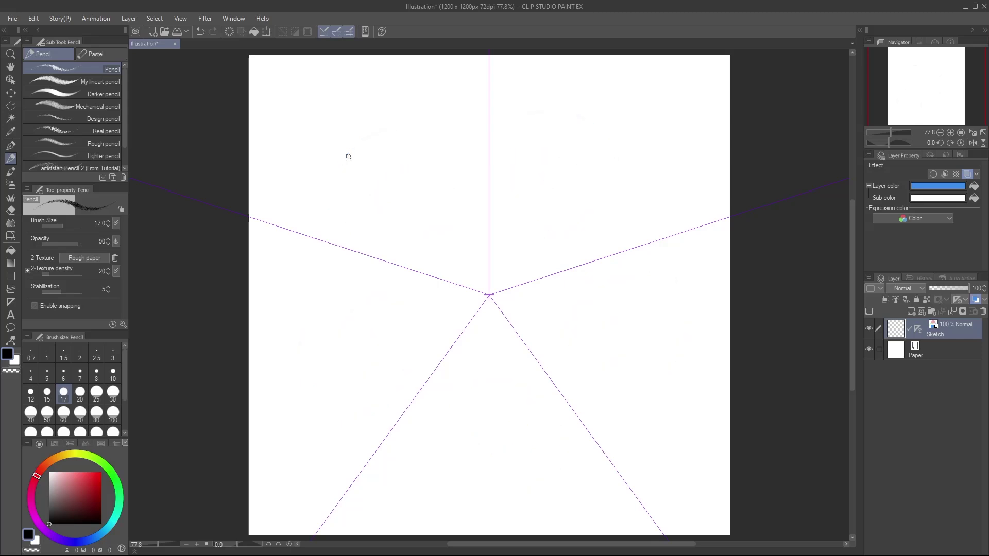
mouse_move(347, 155)
mouse_down()
mouse_move(382, 121)
mouse_move(394, 151)
mouse_move(377, 159)
mouse_move(384, 219)
mouse_up()
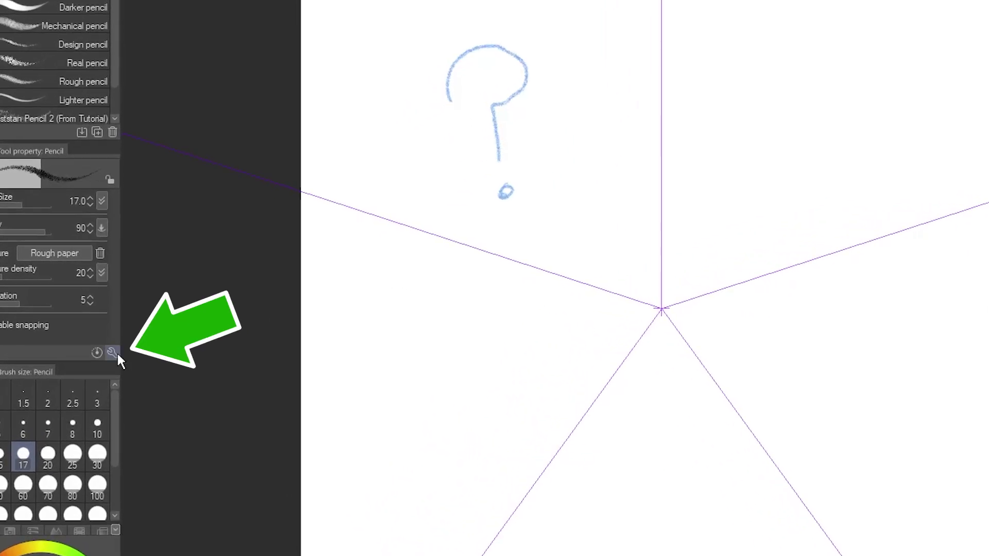
- Turn on Enable snapping in the Pencil's Correction settings and close the detail dialog
click(112, 352)
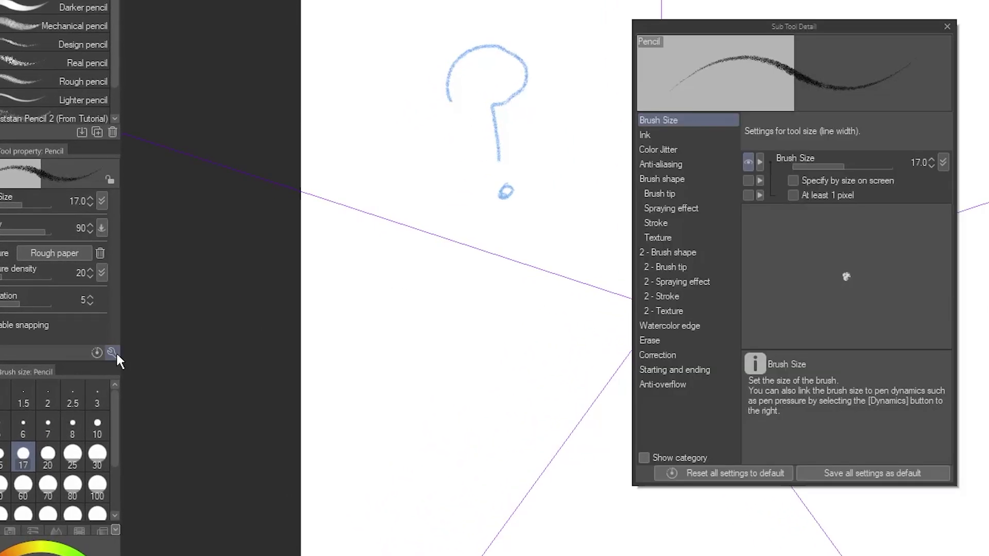
click(690, 354)
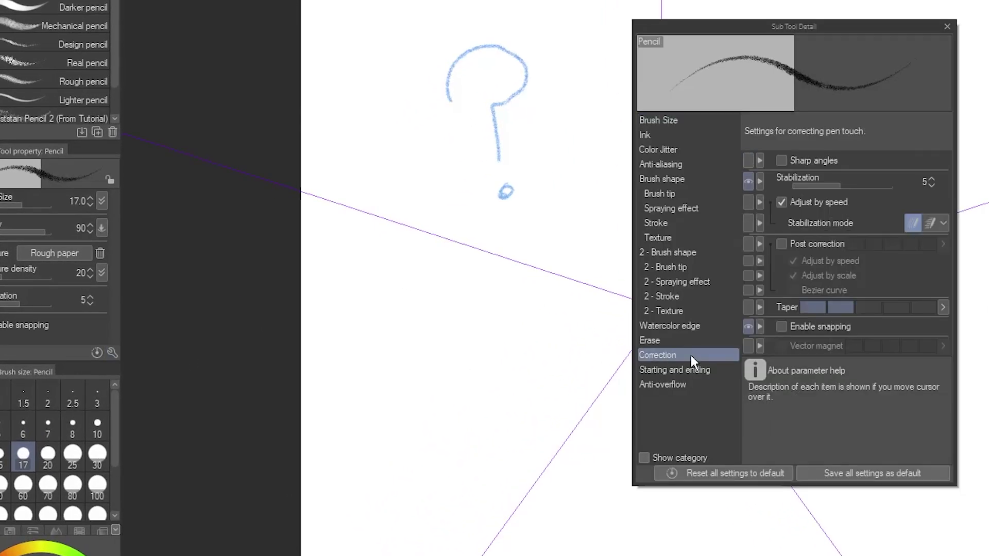
click(781, 326)
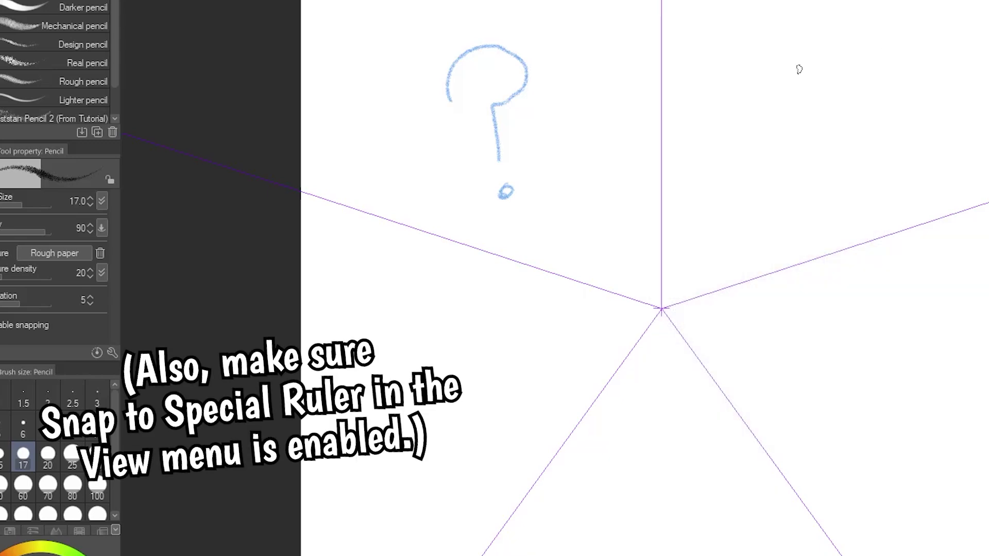
mouse_move(549, 184)
mouse_down()
mouse_move(567, 202)
mouse_move(587, 195)
mouse_move(629, 88)
mouse_up()
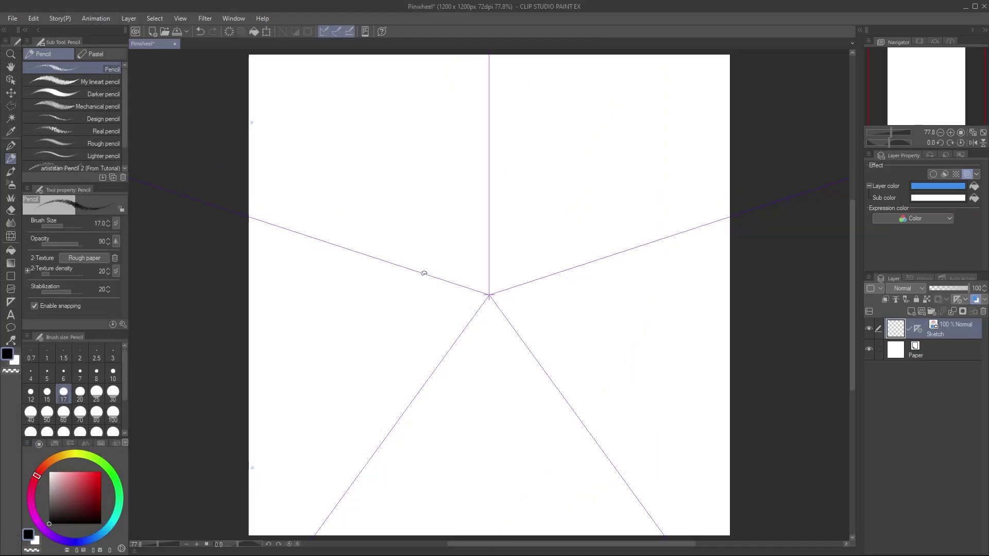
- Sketch one vane outline and its inner fold curve, mirrored into five pinwheel vanes
mouse_move(414, 268)
mouse_down()
mouse_move(379, 238)
mouse_move(366, 199)
mouse_move(374, 161)
mouse_move(479, 66)
mouse_move(496, 124)
mouse_move(482, 240)
mouse_move(483, 217)
mouse_move(488, 292)
mouse_up()
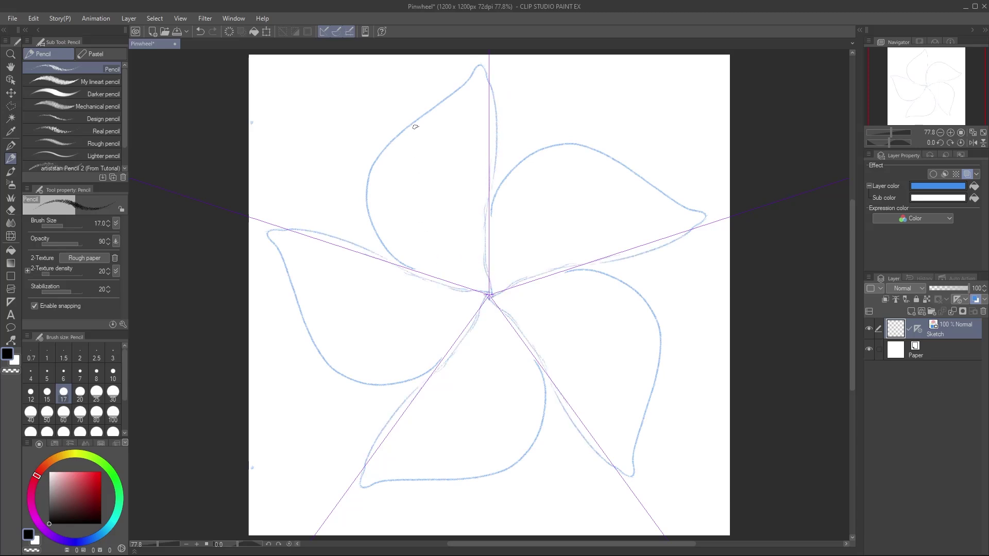
mouse_move(413, 125)
mouse_down()
mouse_move(398, 151)
mouse_move(402, 203)
mouse_move(487, 291)
mouse_up()
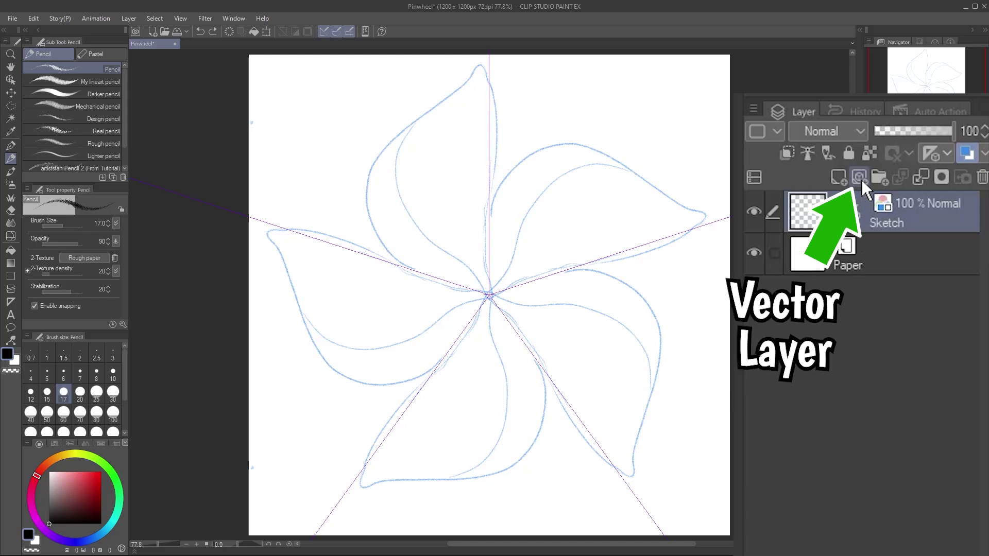
- Add a new vector layer above Sketch named 'Line Art'
click(859, 177)
double_click(856, 217)
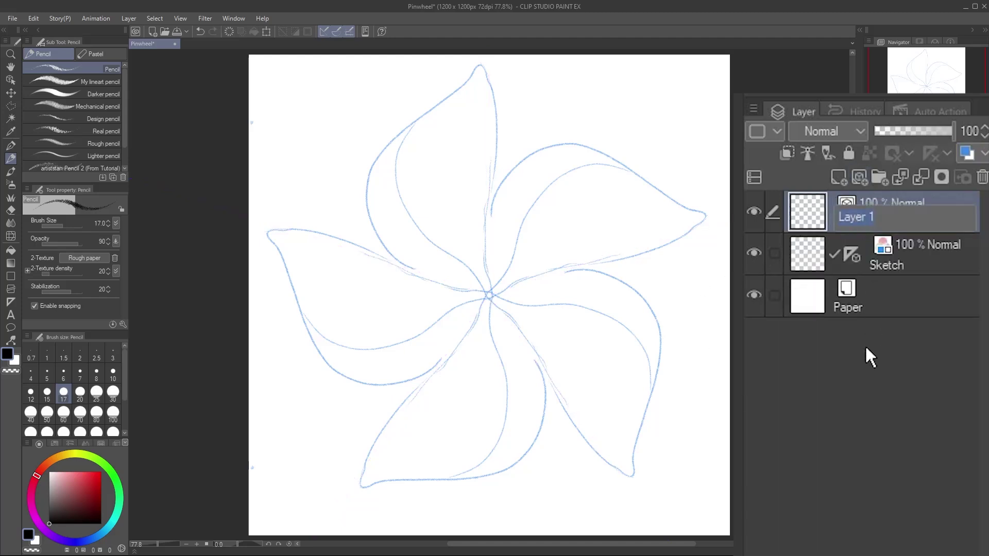
text(Line Art)
key(Return)
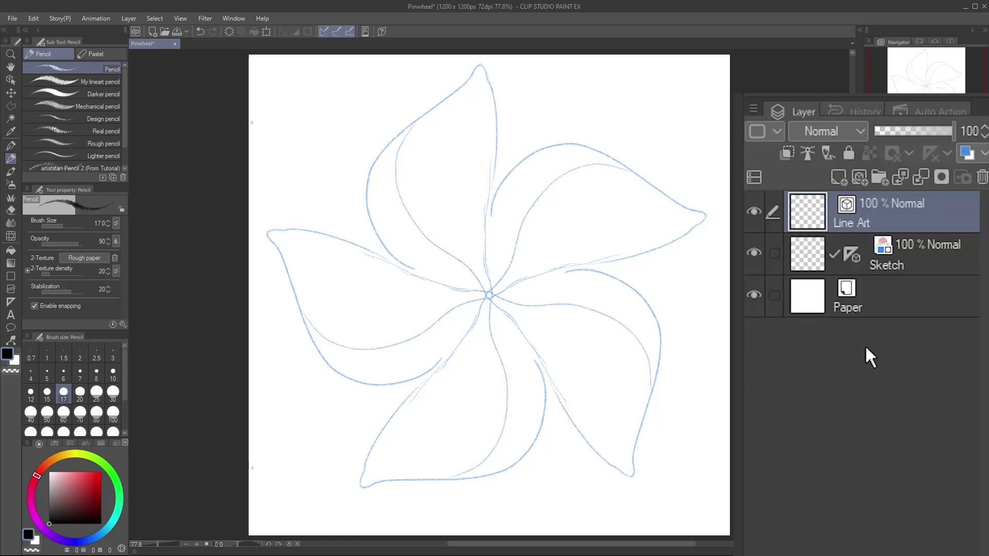
- Set the Sketch layer's ruler to Show in All Layers and select Line Art
click(852, 255)
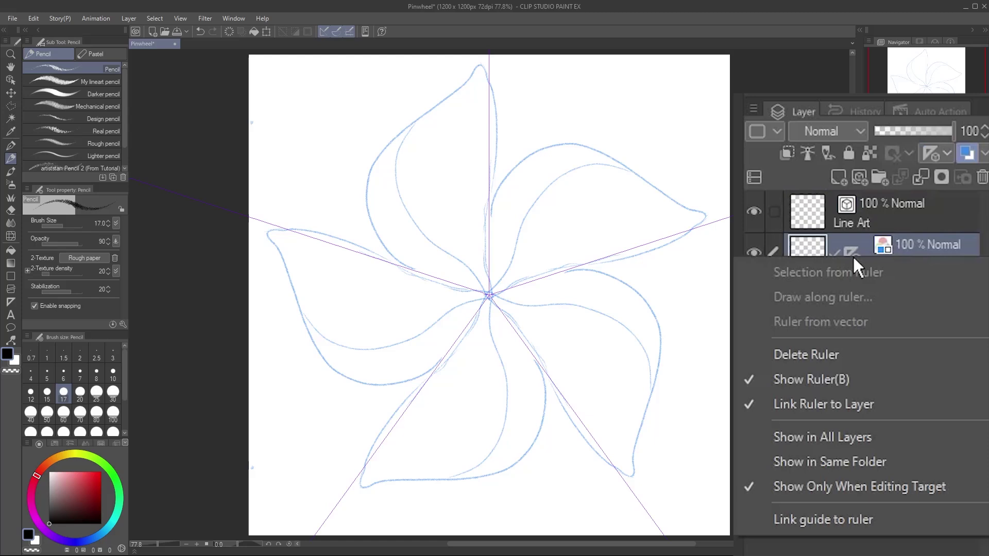
click(891, 437)
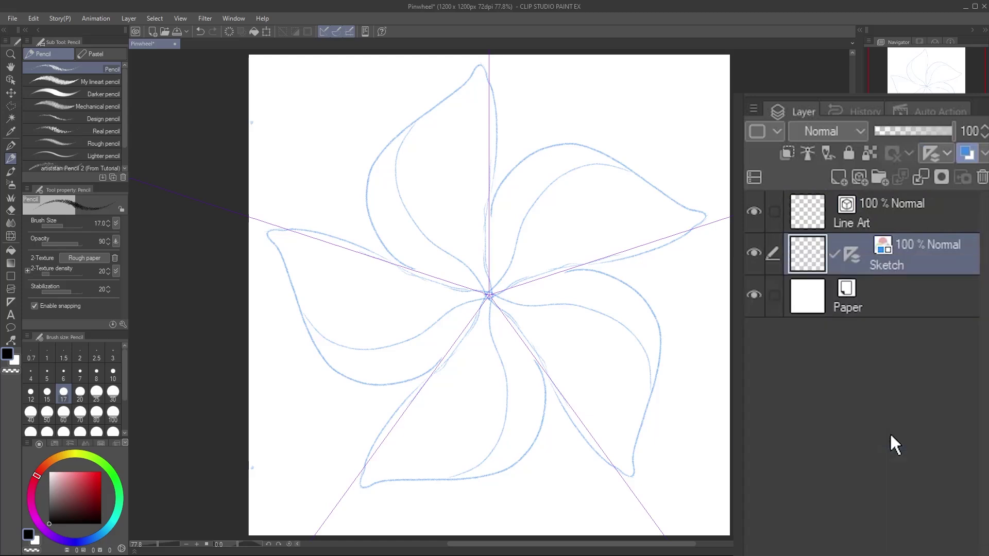
click(890, 212)
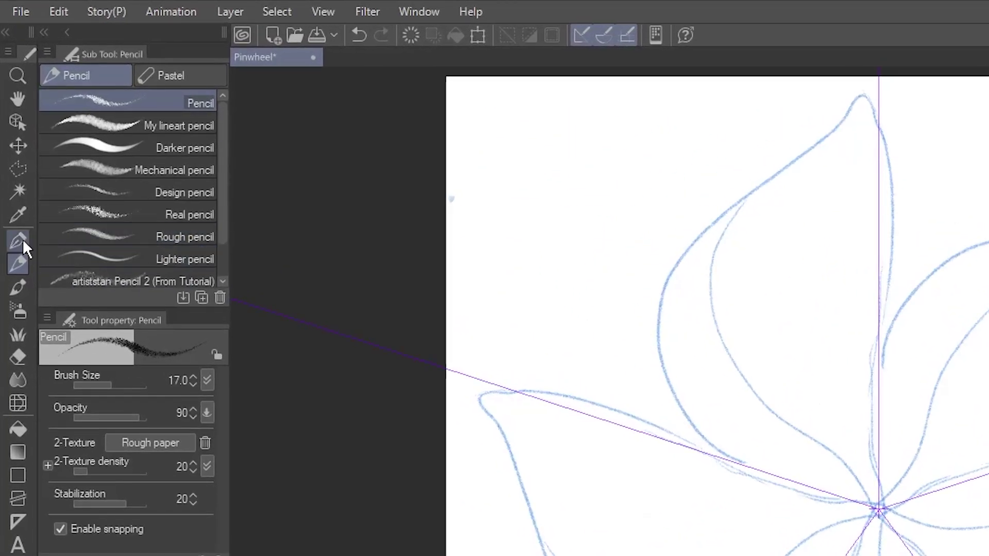
- Switch to the G-pen at size 7 and test-ink a vane outline and its fold line
click(22, 239)
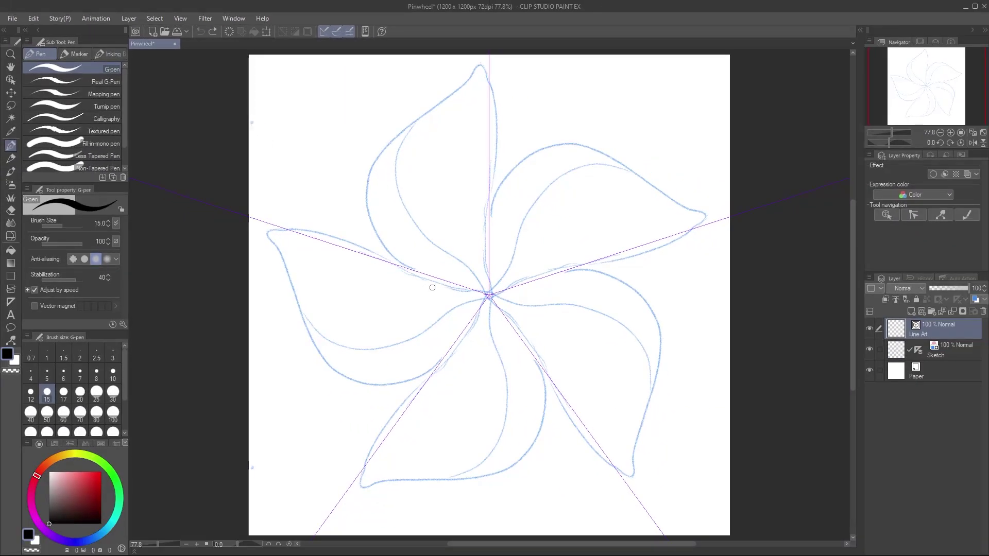
mouse_move(432, 287)
mouse_down()
mouse_move(379, 245)
mouse_move(361, 185)
mouse_move(400, 127)
mouse_move(473, 63)
mouse_move(500, 189)
mouse_up()
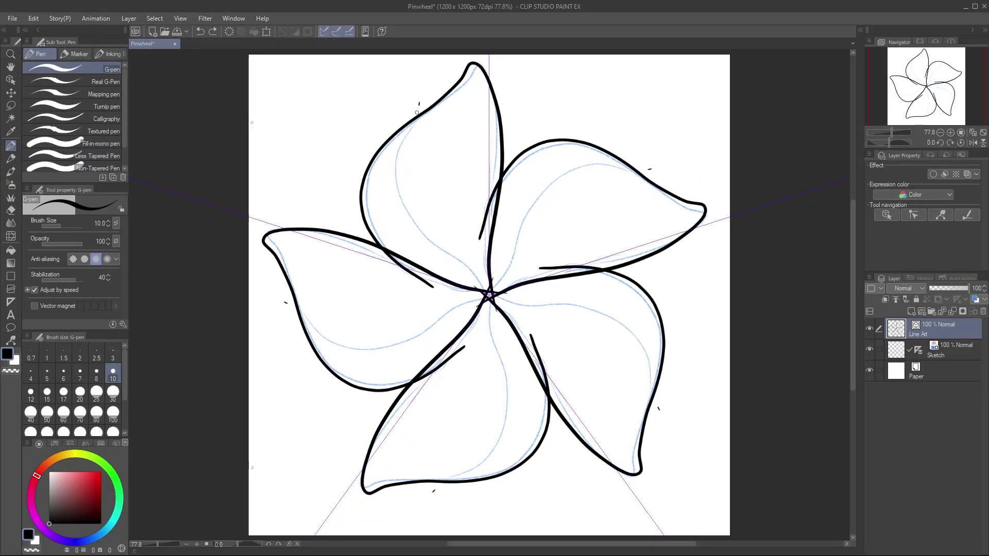
mouse_move(417, 112)
mouse_down()
mouse_move(418, 250)
mouse_move(484, 290)
mouse_up()
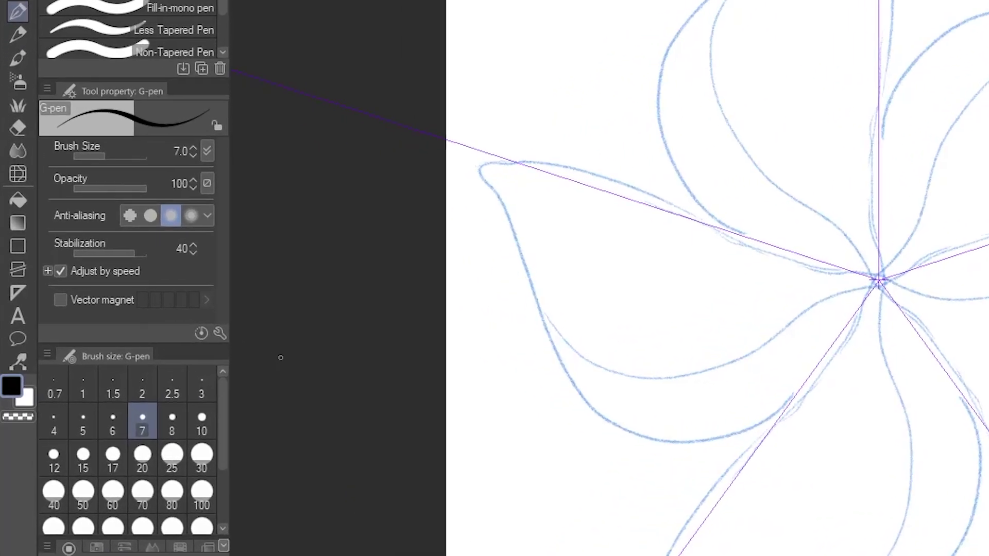
- Turn on the G-pen's post correction at a higher level and ink the five mirrored vanes
click(220, 334)
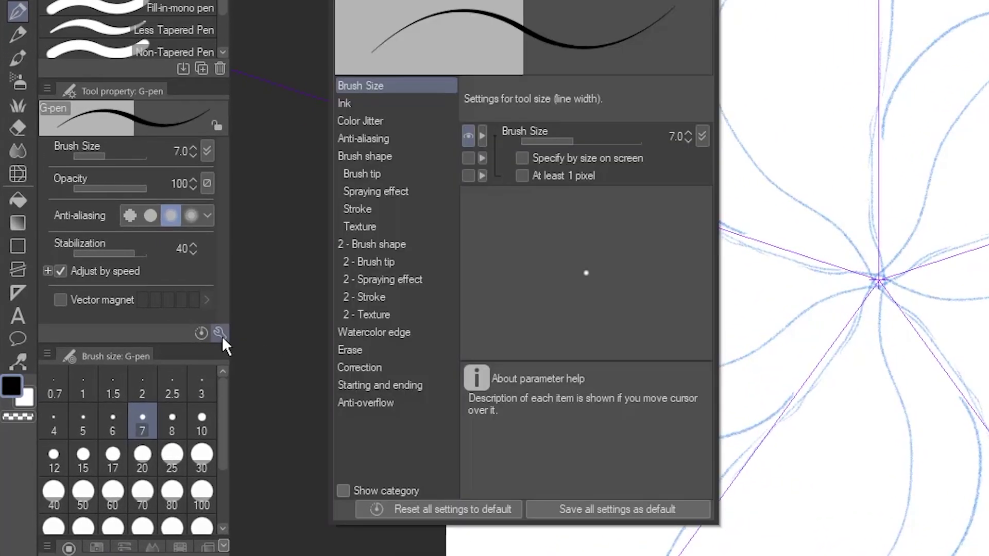
click(403, 364)
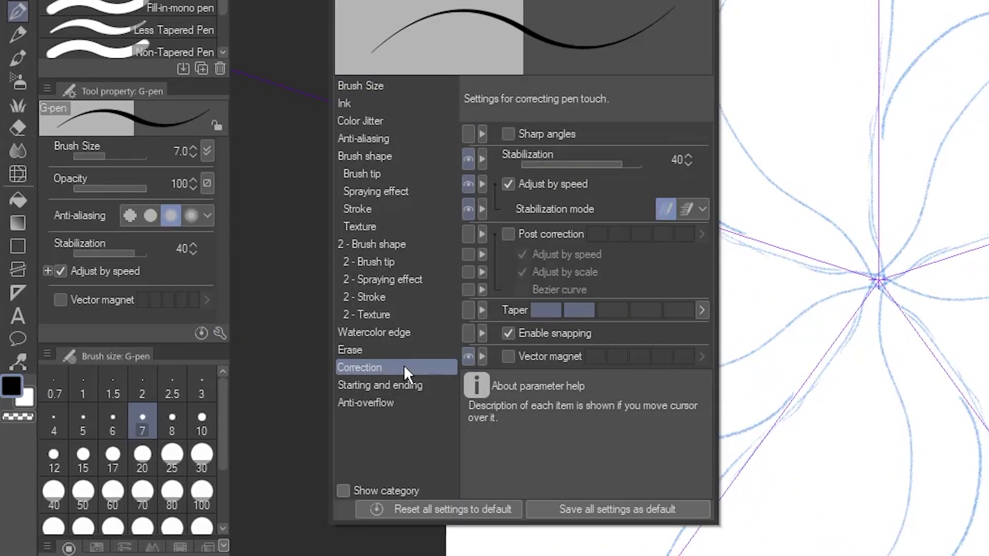
click(508, 234)
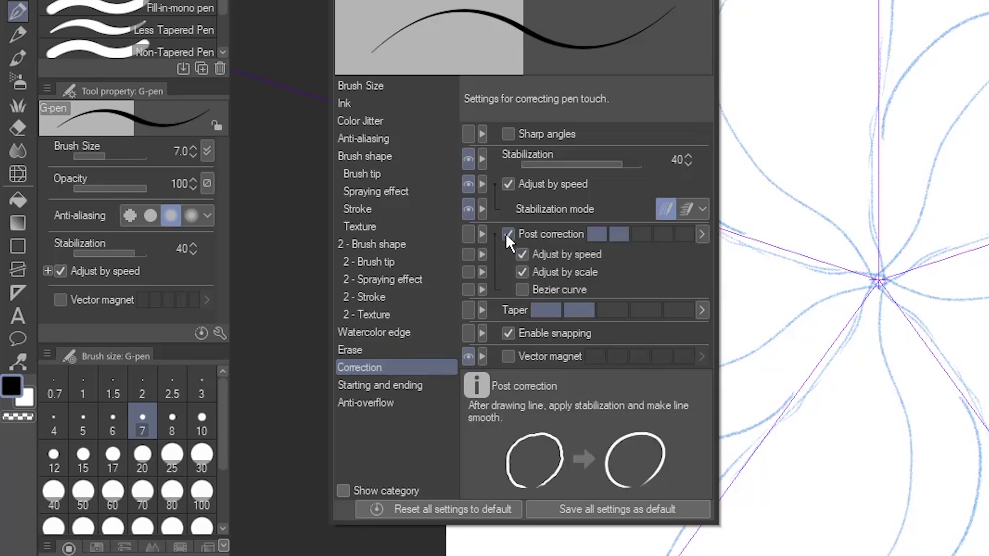
click(681, 234)
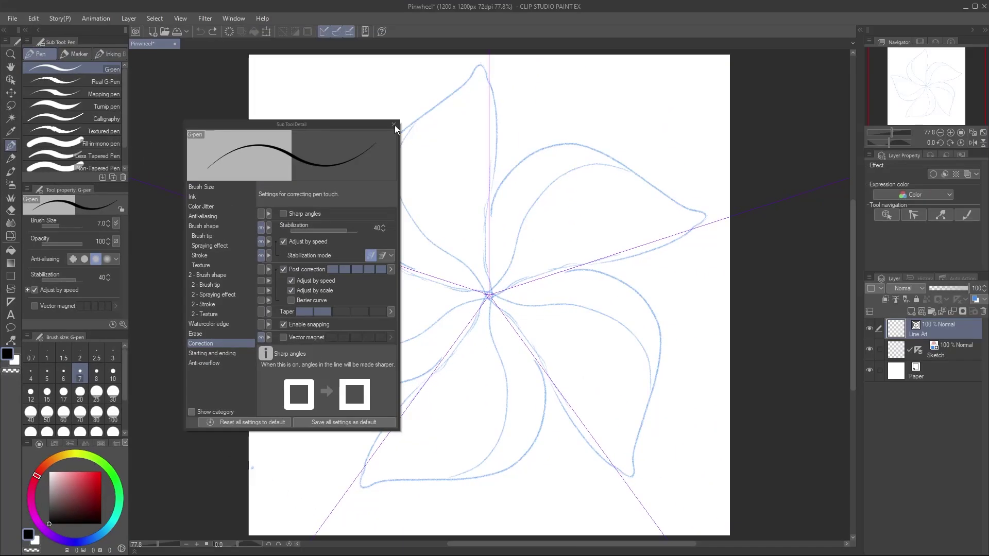
click(394, 125)
mouse_move(402, 277)
mouse_down()
mouse_move(382, 263)
mouse_move(365, 222)
mouse_move(375, 167)
mouse_move(483, 70)
mouse_move(498, 153)
mouse_move(487, 296)
mouse_up()
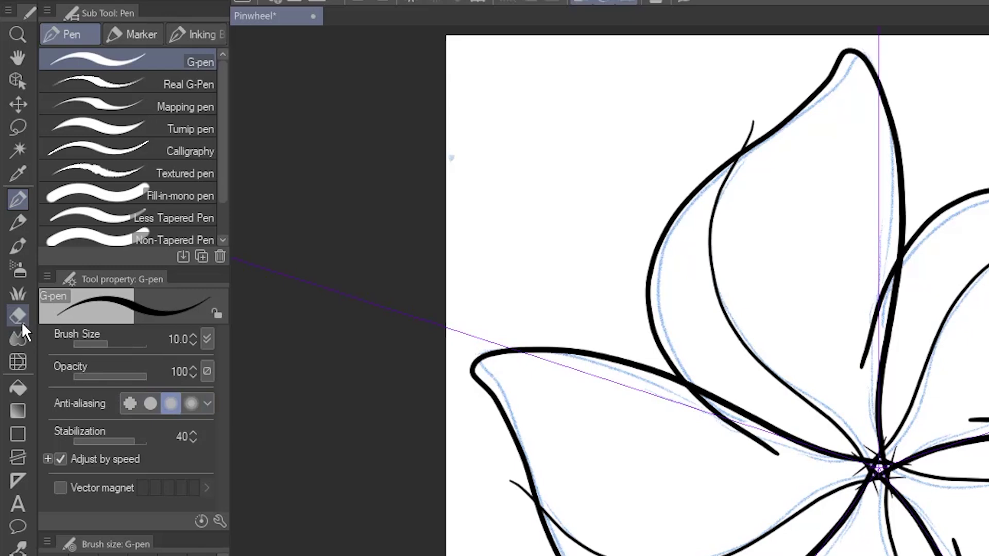
- Switch to the vector eraser, which erases whole line segments, and review its correction settings
click(22, 322)
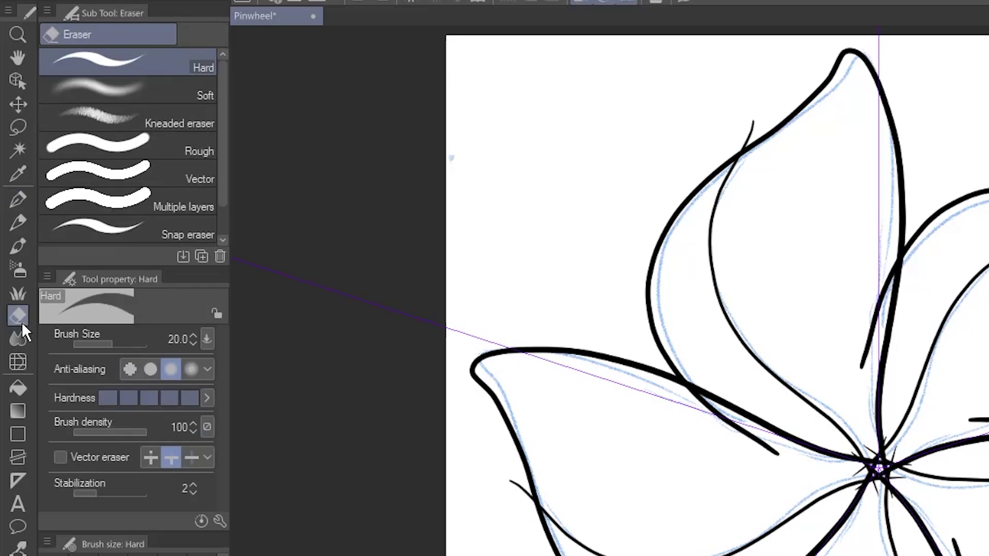
click(172, 174)
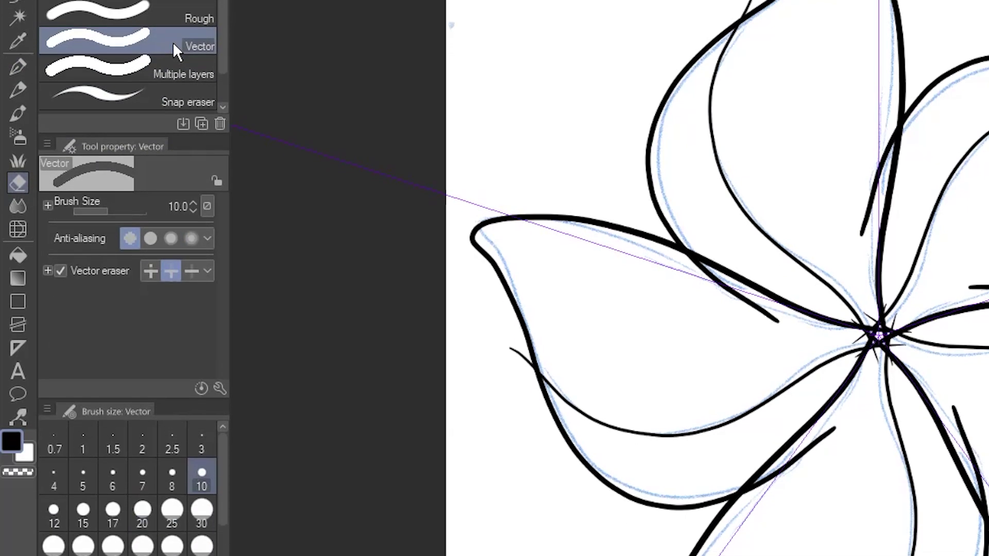
click(221, 522)
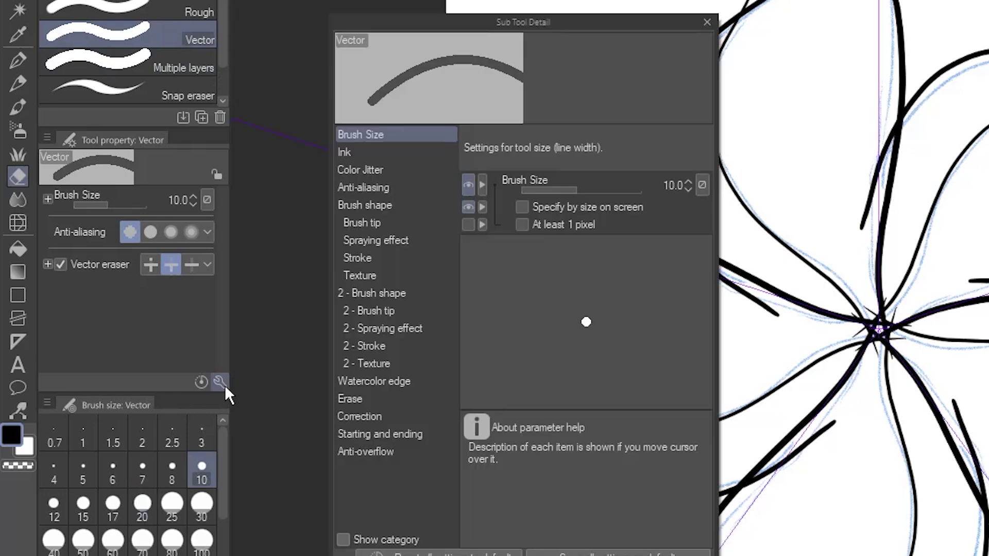
click(393, 416)
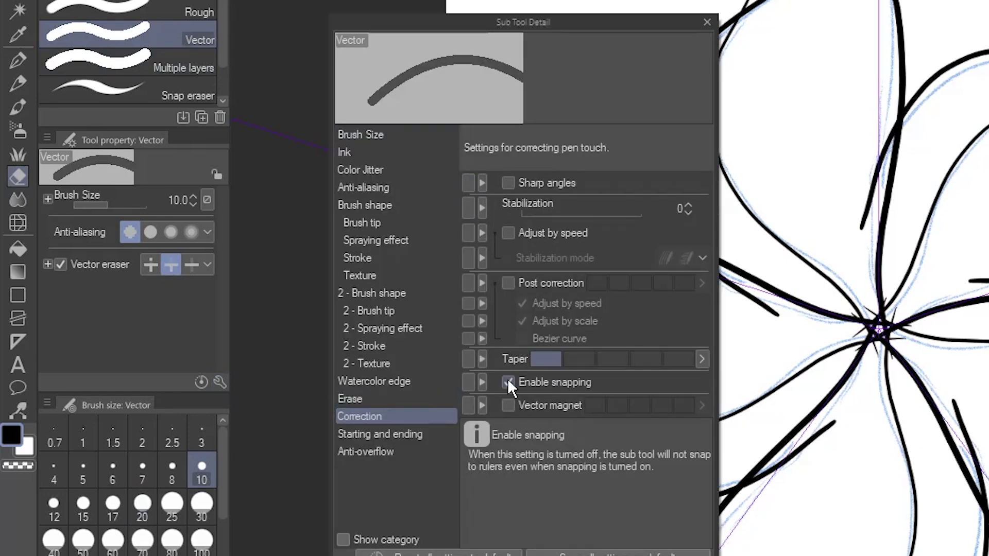
click(708, 21)
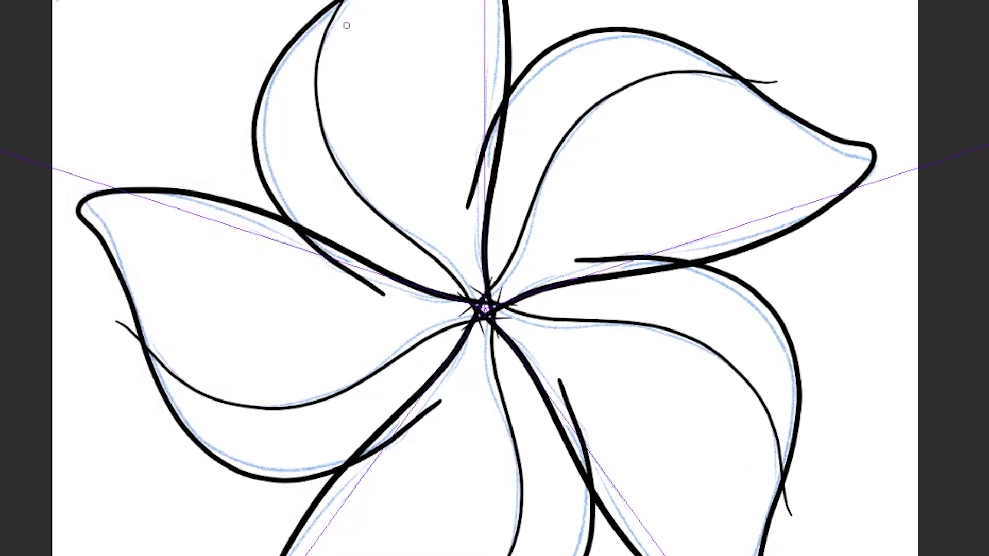
- Trim the overshooting fold-line ends in every vane, including the left and top vanes
drag(469, 166, 482, 175)
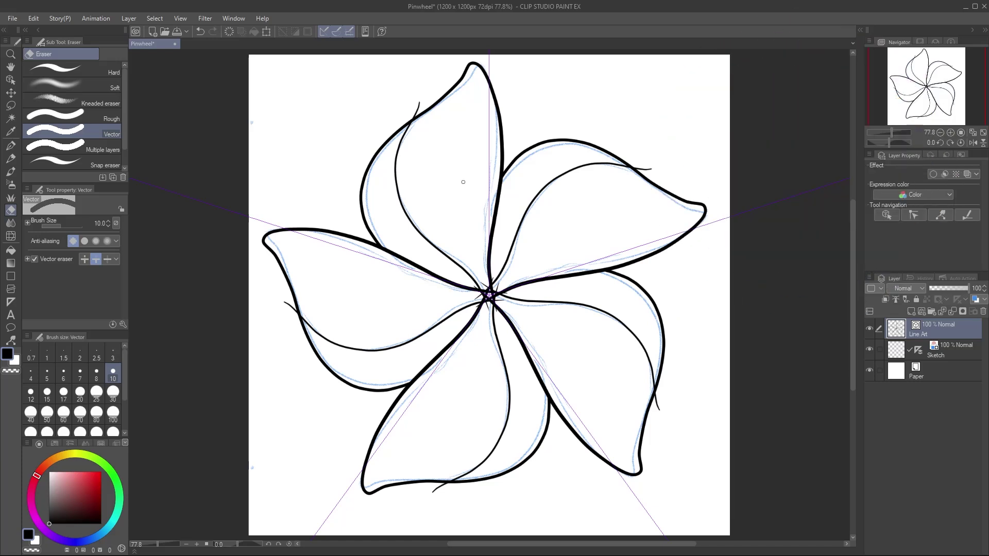
click(288, 306)
click(419, 106)
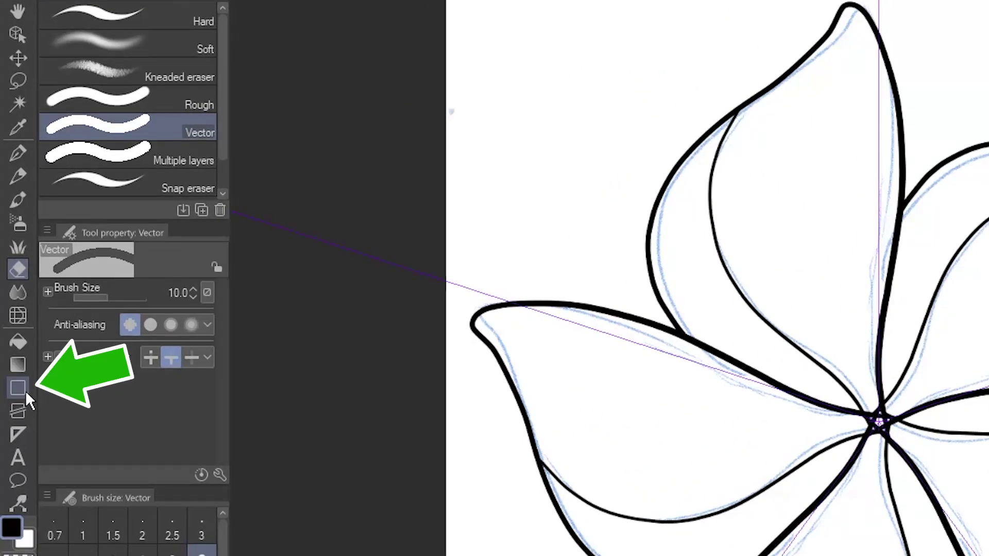
- Try mirrored ellipses around the centre, undo the five circles, and hide the Sketch layer
click(26, 390)
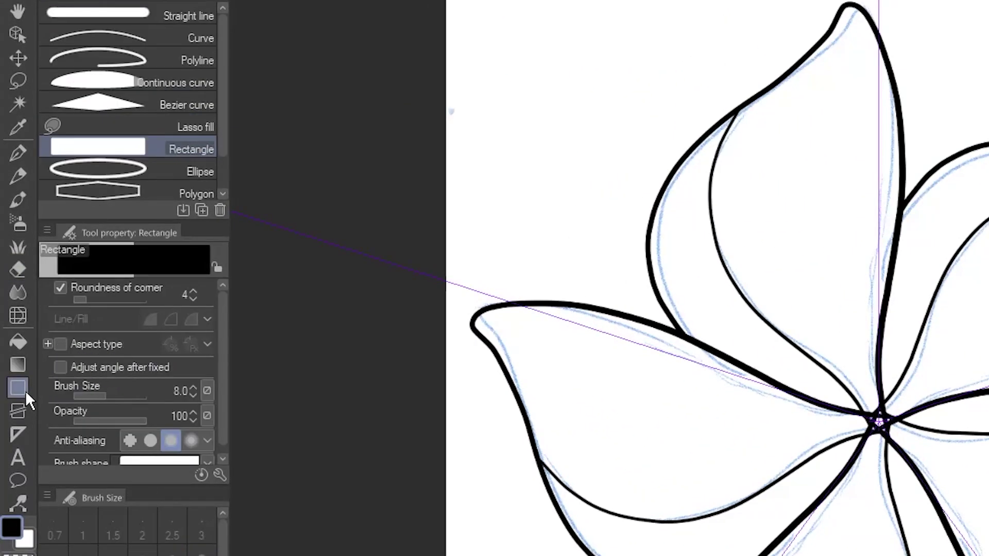
click(170, 170)
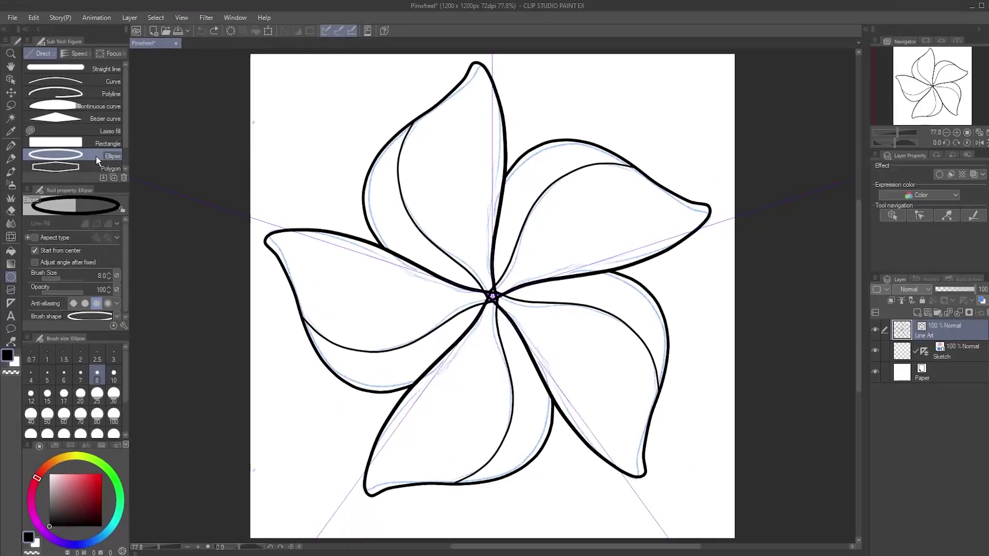
drag(485, 330, 518, 313)
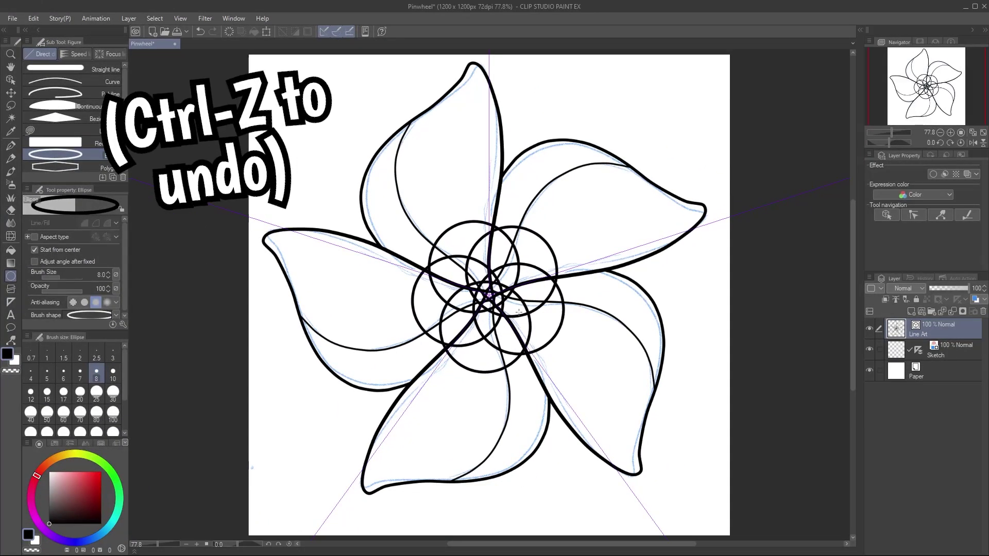
key(ctrl+z)
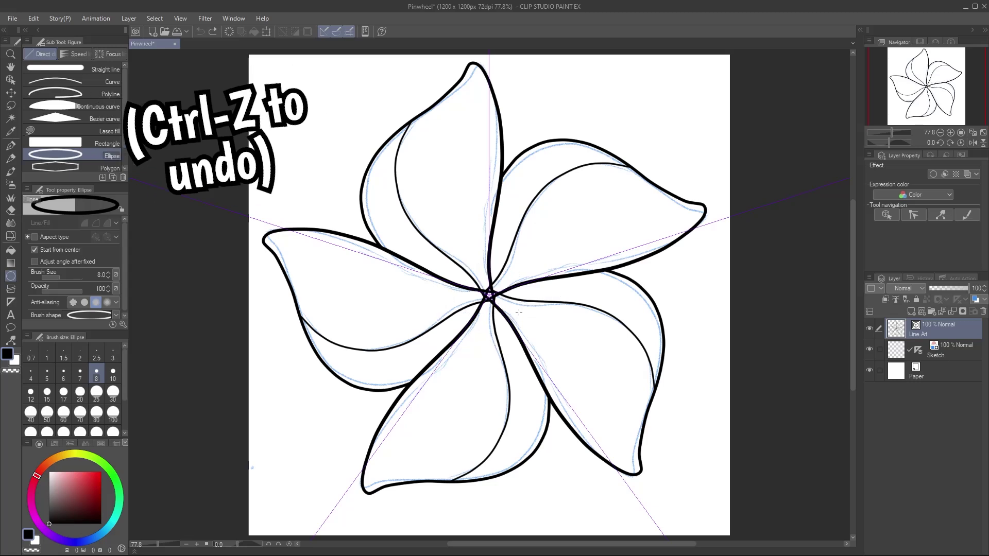
click(870, 348)
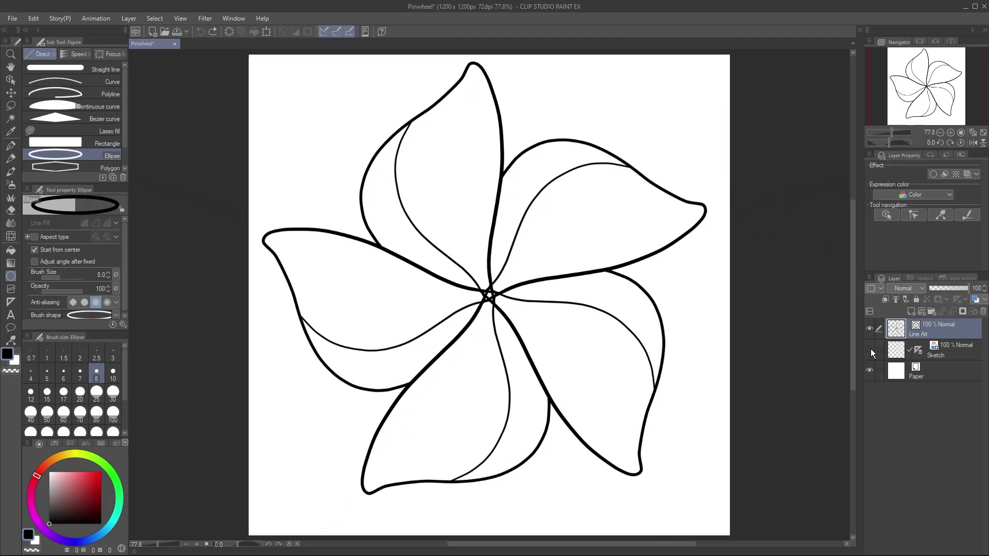
- Draw a hub circle, centre it horizontally and vertically on the canvas, and erase the vane lines inside
drag(467, 271, 500, 306)
click(233, 18)
click(257, 218)
key(o)
click(456, 241)
click(728, 309)
click(786, 309)
click(817, 267)
click(11, 210)
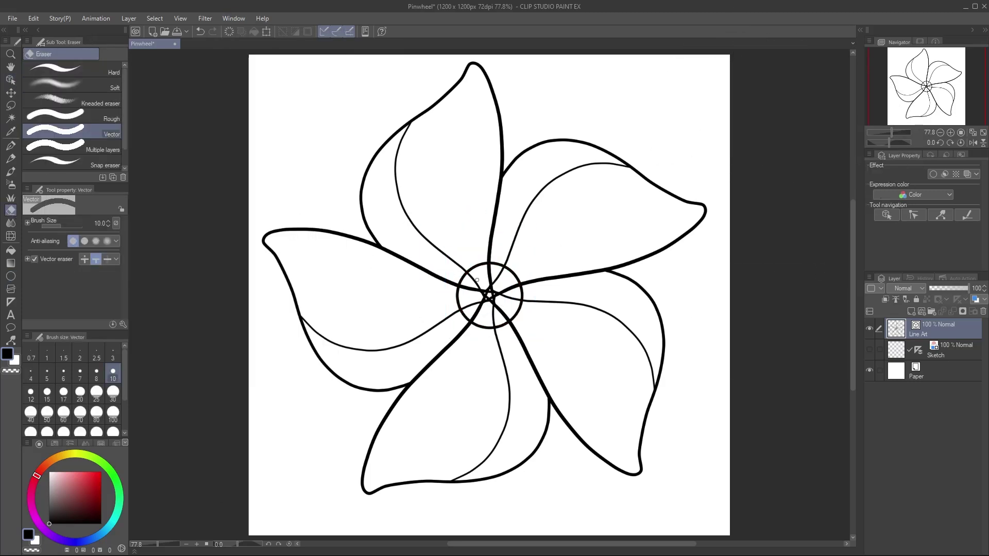
mouse_move(477, 309)
mouse_down()
mouse_move(487, 274)
mouse_move(492, 297)
mouse_move(484, 301)
mouse_move(476, 287)
mouse_up()
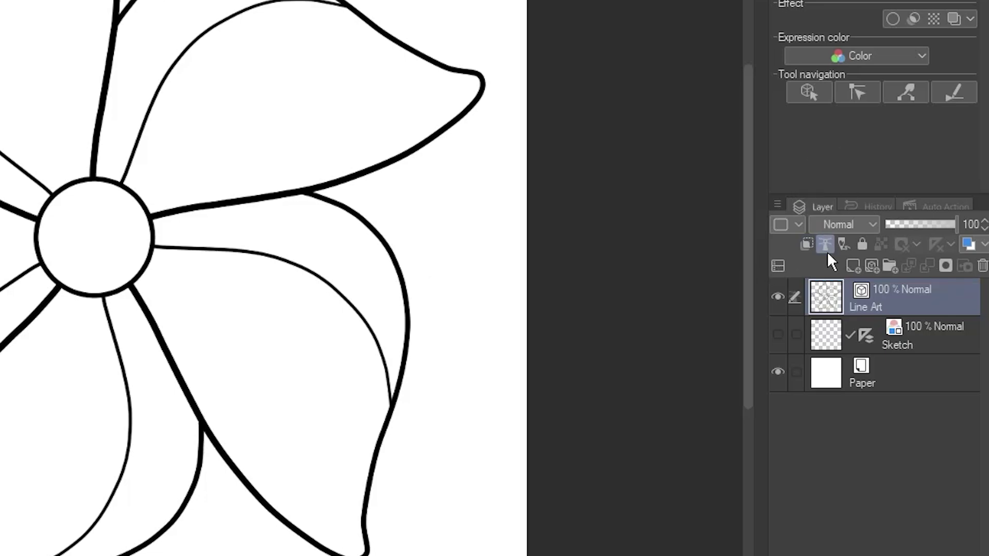
- Add a new raster layer below Line Art and name it 'Color'
click(851, 266)
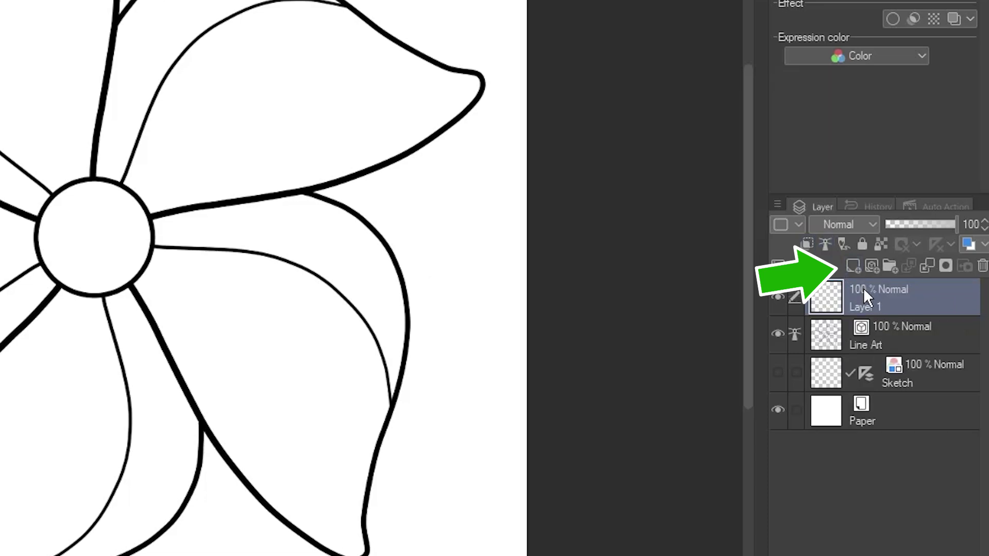
drag(868, 326, 873, 348)
double_click(871, 346)
text(Color)
key(Return)
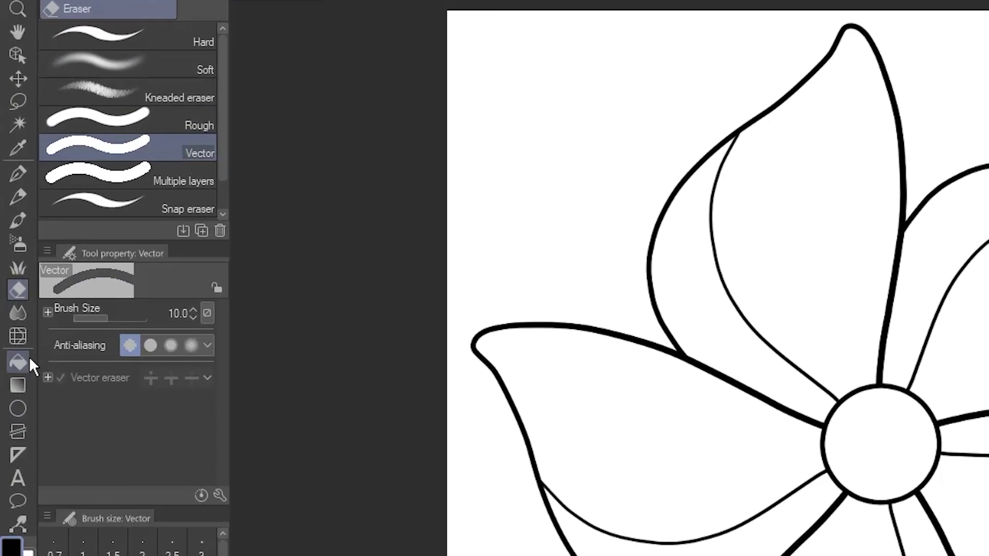
- Set the Fill tool to Refer other layers, using the reference layer
click(28, 358)
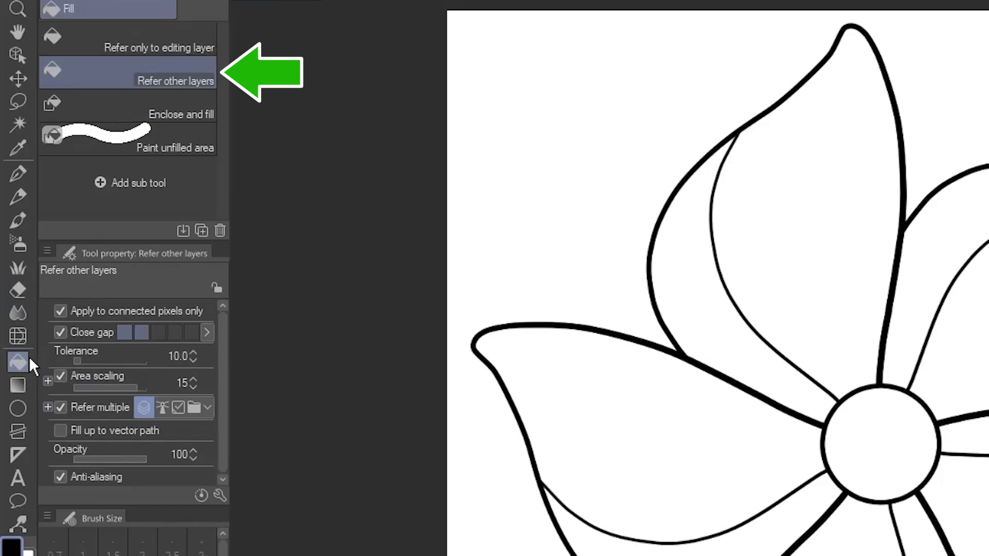
click(166, 406)
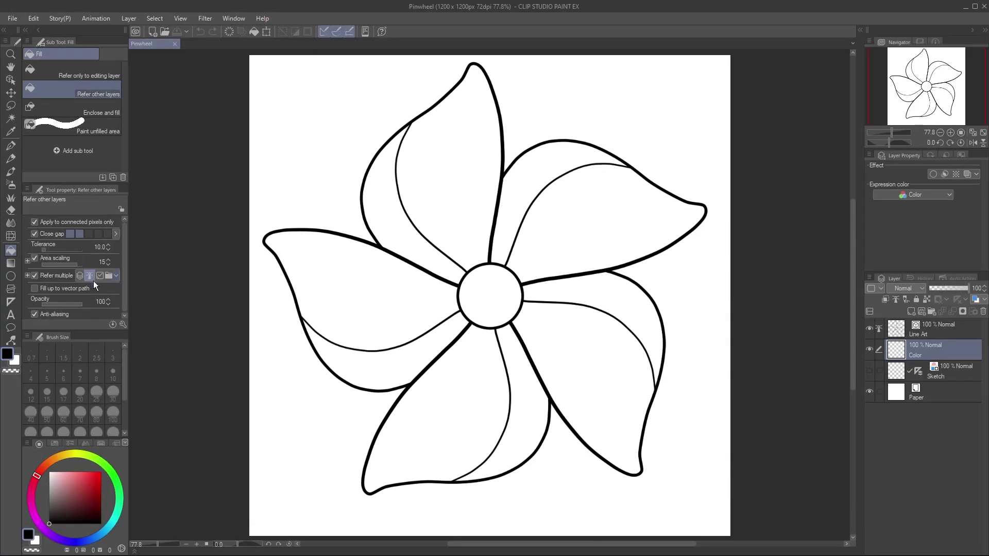
- Fill the top, right and lower-right vanes in two-tone red, yellow and blue
drag(74, 493, 103, 470)
click(394, 215)
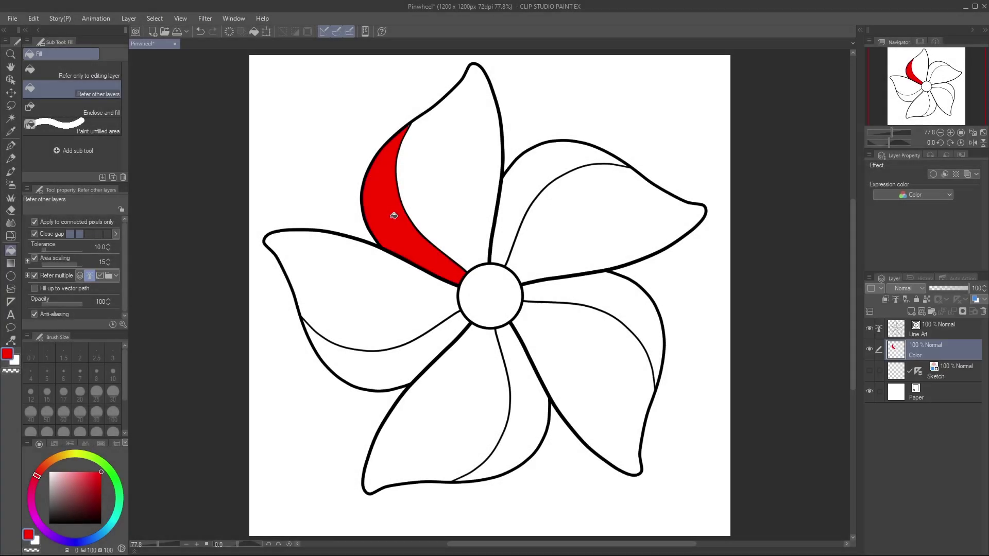
click(99, 482)
click(456, 213)
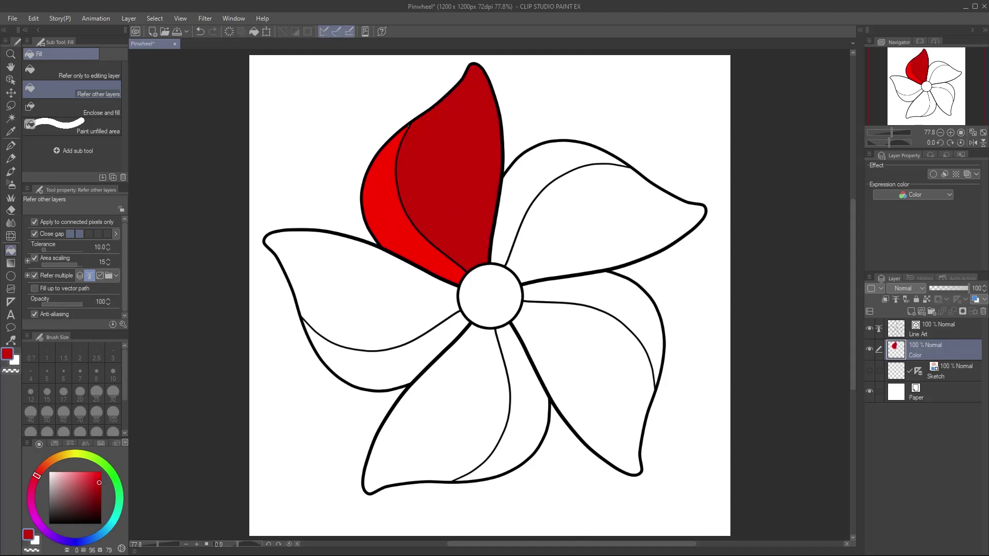
click(52, 458)
click(515, 205)
click(83, 494)
click(608, 217)
click(86, 541)
click(634, 319)
click(566, 348)
click(114, 477)
- Fill the bottom vane two-tone green, the left vane purple, and the hub light grey
click(525, 391)
click(443, 412)
click(34, 517)
click(404, 360)
click(99, 483)
click(378, 312)
click(49, 474)
click(495, 303)
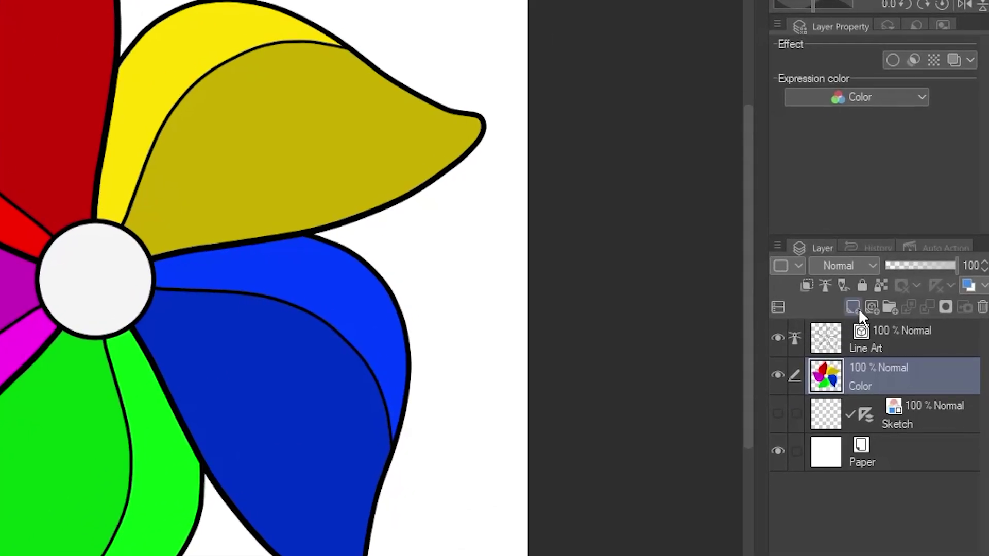
- Add a new layer named 'Shading' above Color and set its blend mode to Multiply
click(858, 308)
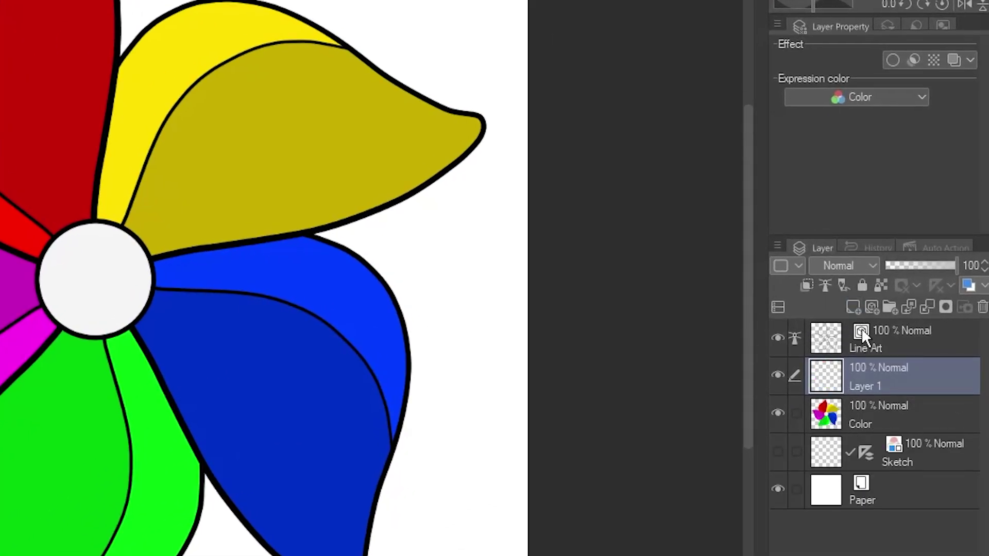
double_click(867, 384)
text(Shading)
key(Return)
click(872, 266)
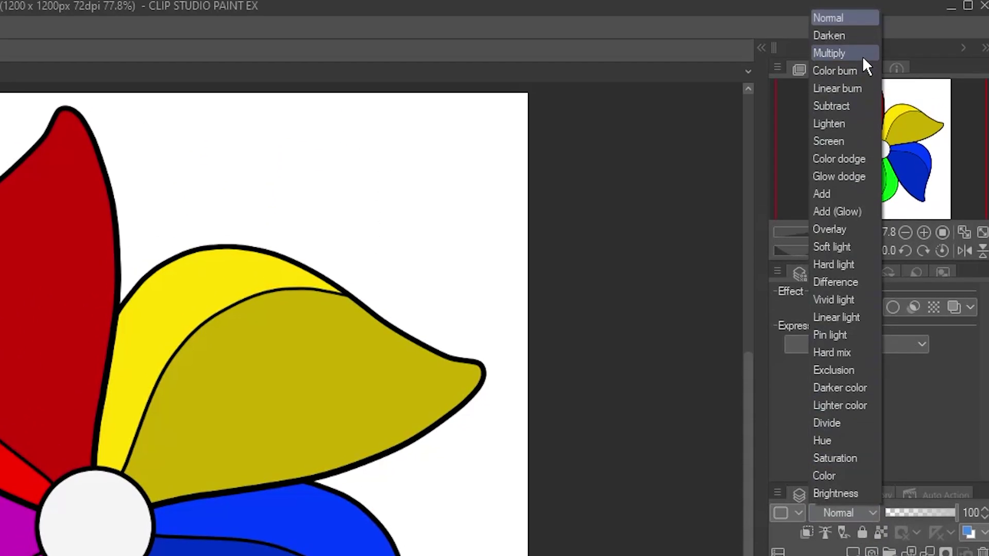
click(863, 55)
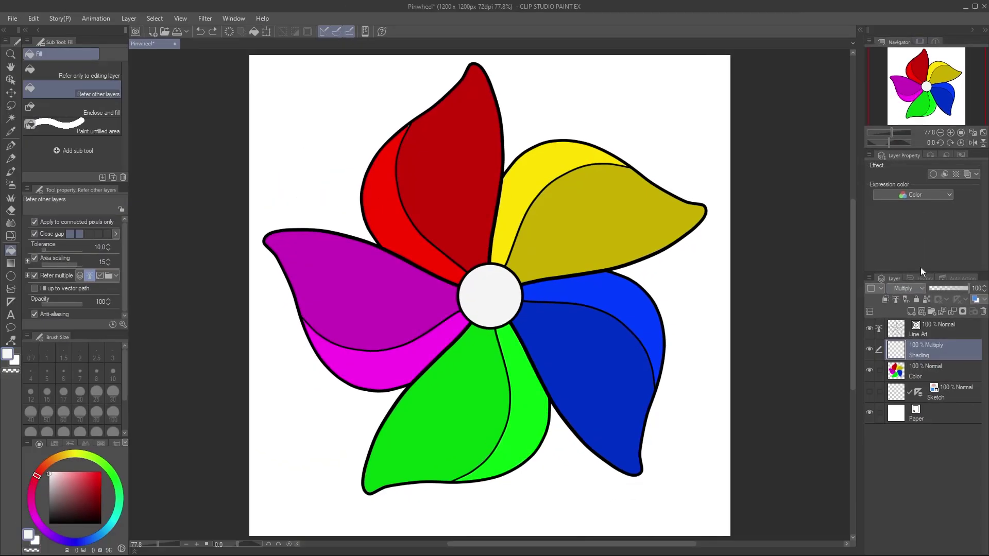
- On the Color layer, auto-select the dark red, yellow, blue, green and purple vane sections
click(935, 367)
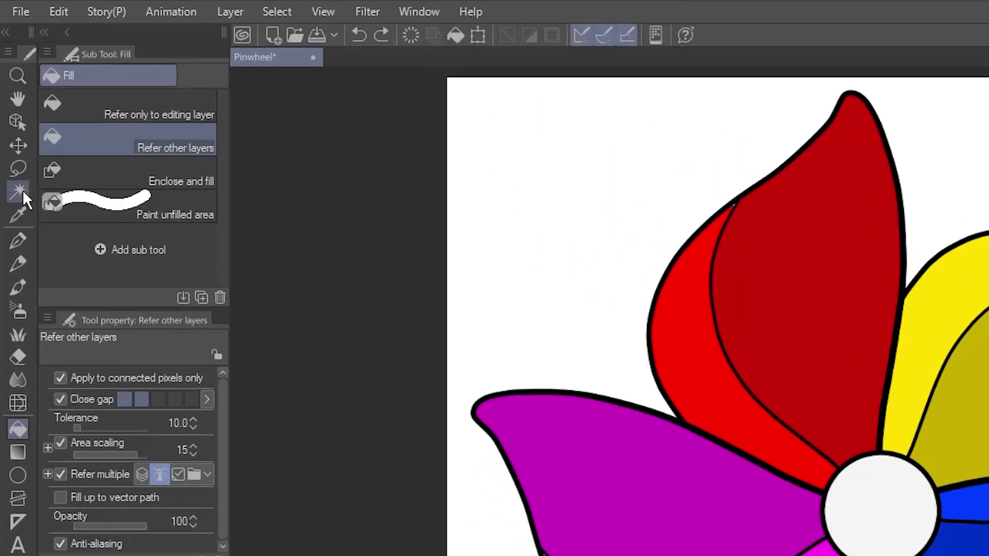
click(18, 191)
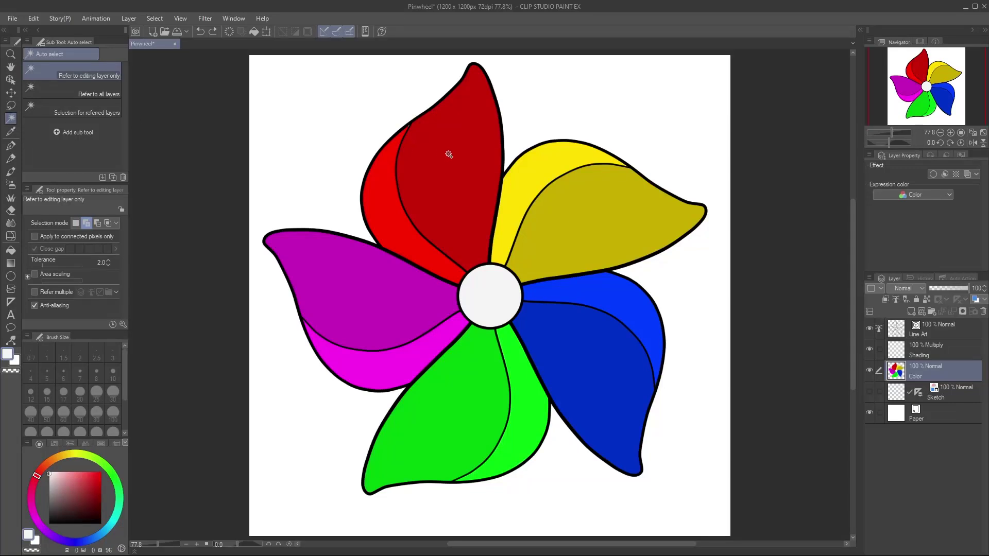
click(451, 156)
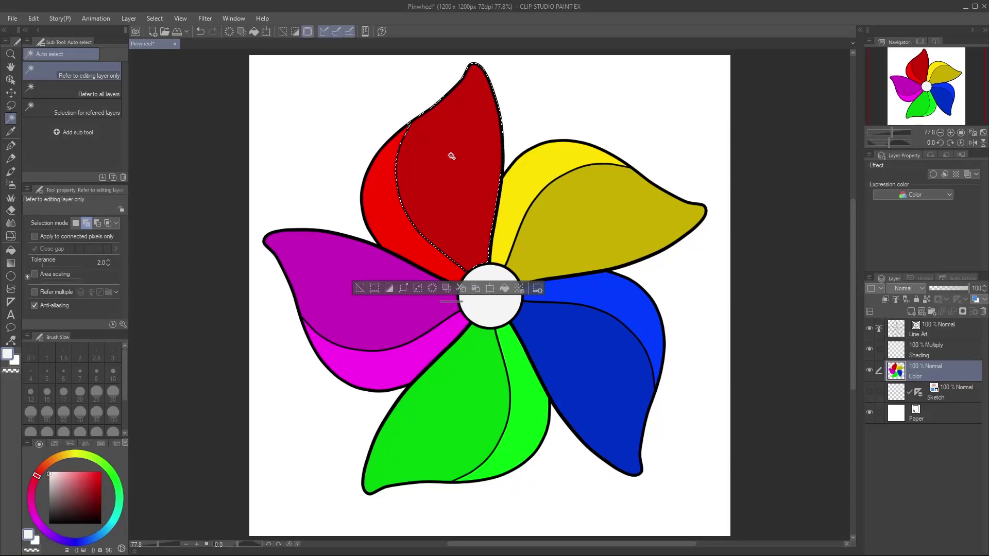
key(shift)
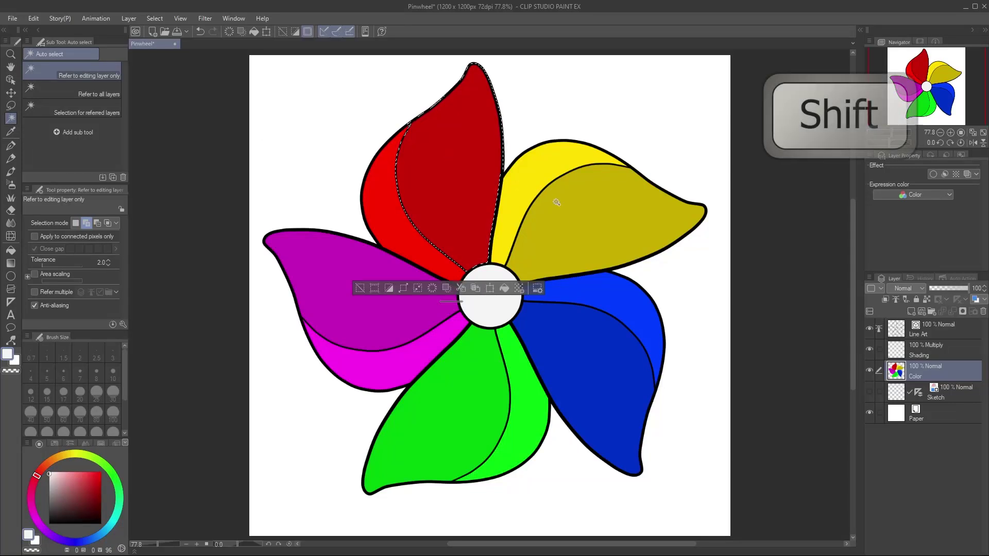
shift+click(569, 209)
shift+click(577, 340)
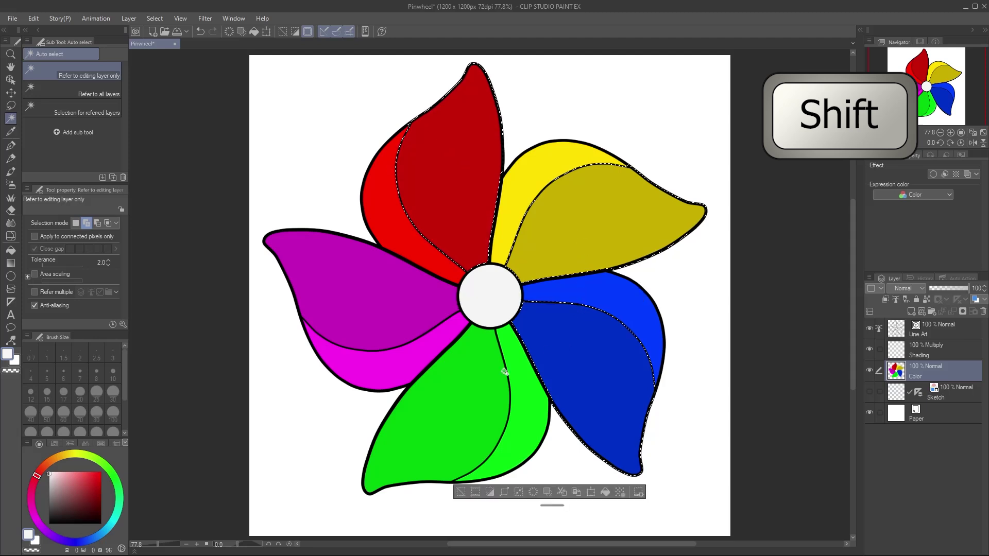
shift+click(491, 377)
shift+click(386, 287)
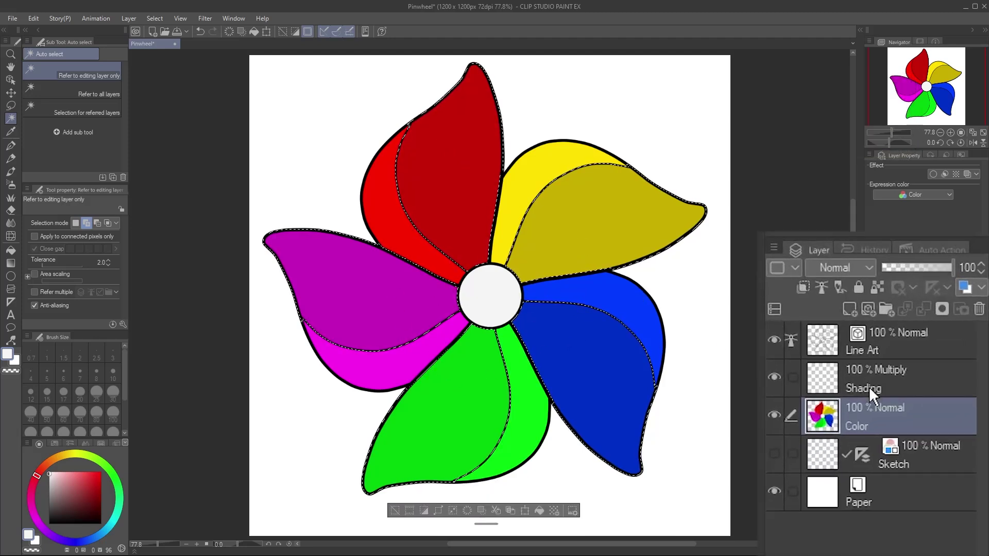
- With Sketch visible, spray light blue soft airbrush into the selection on the Shading layer
click(869, 387)
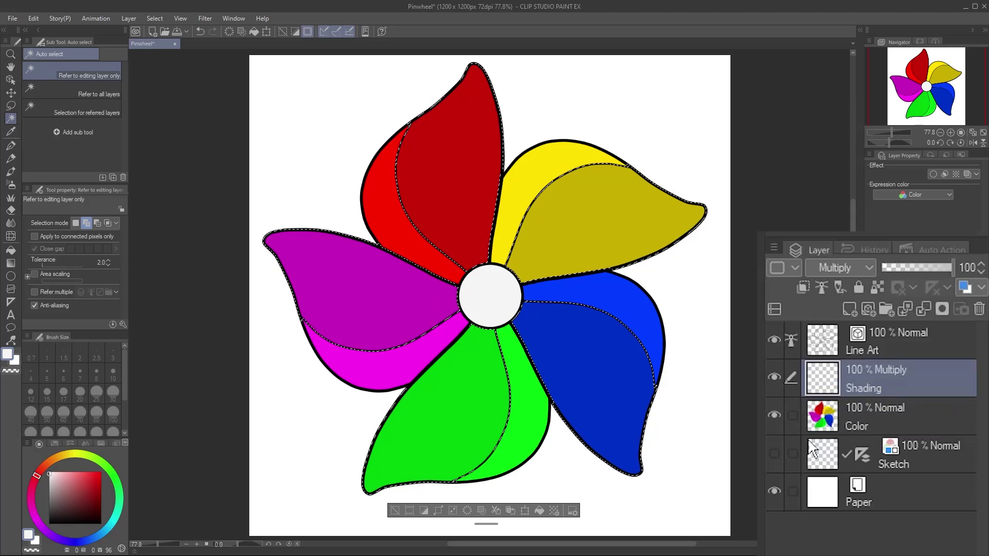
click(772, 454)
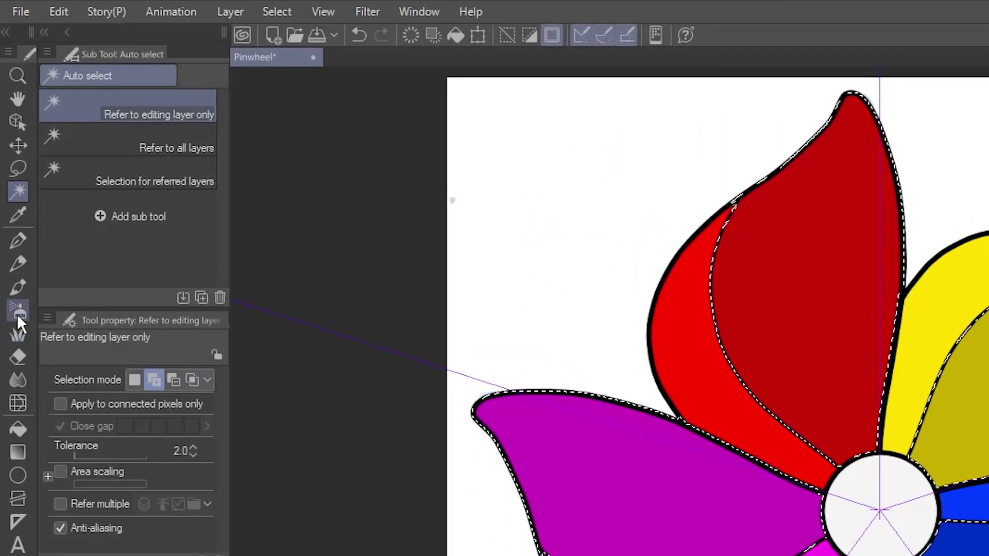
click(17, 313)
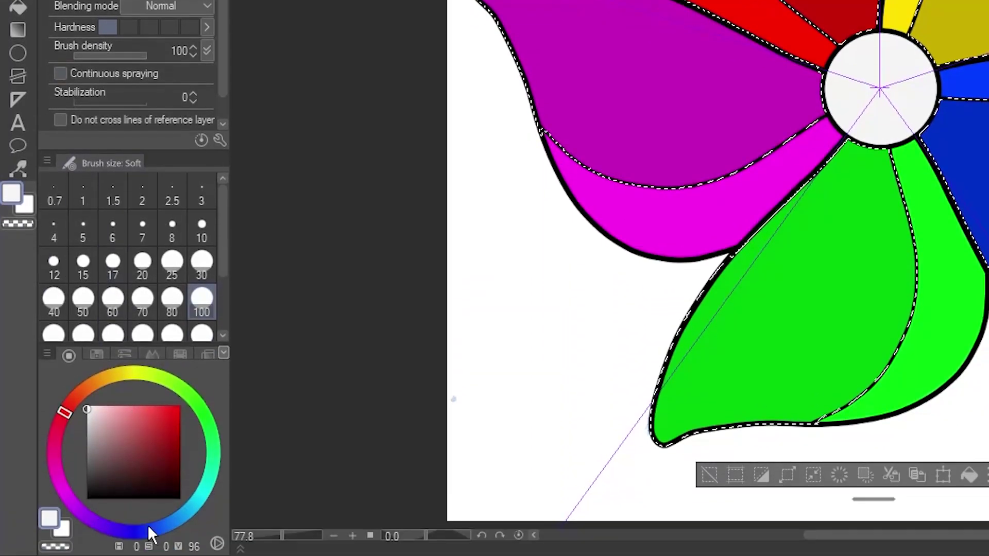
click(149, 529)
click(108, 417)
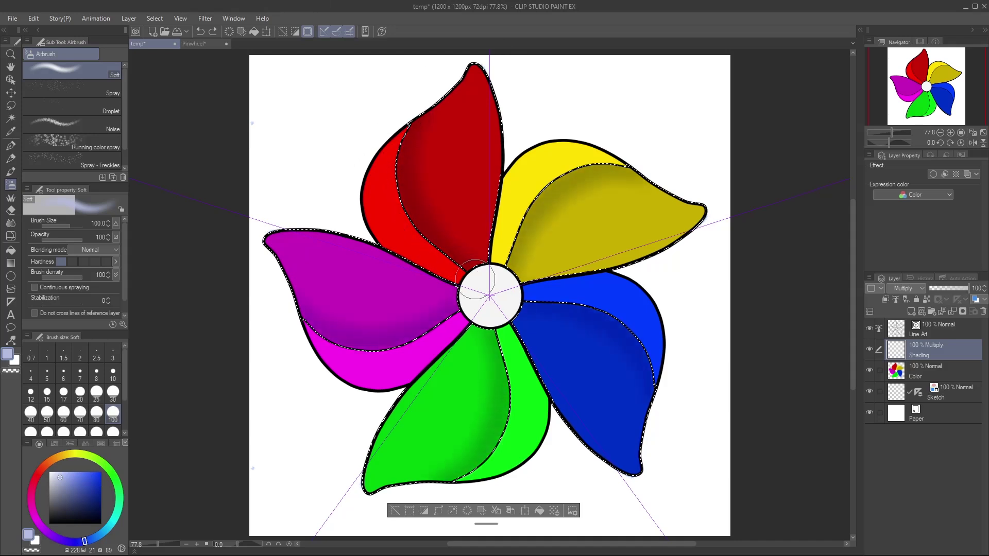
drag(478, 296, 484, 330)
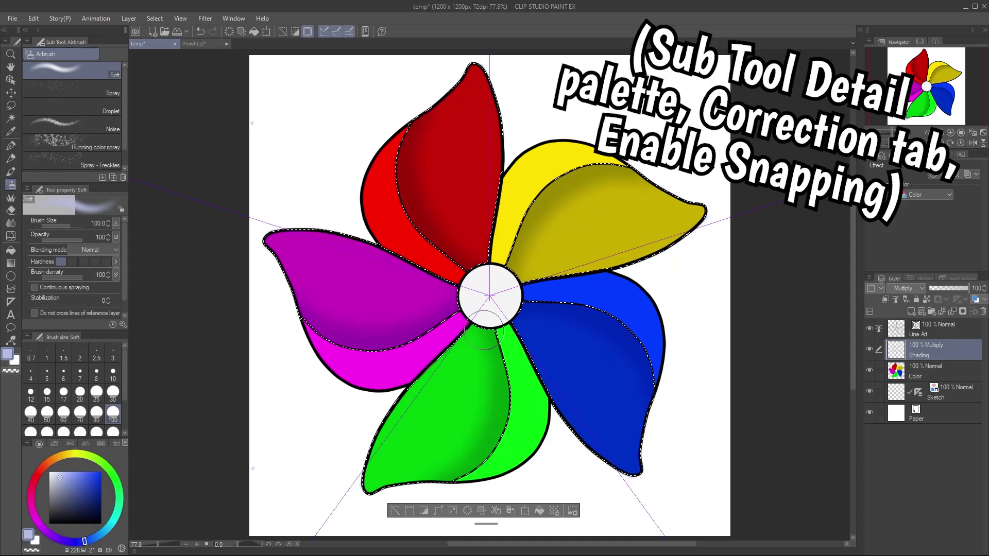
- On the Color layer, select the hub circle by colour and invert to everything else
click(899, 370)
click(14, 119)
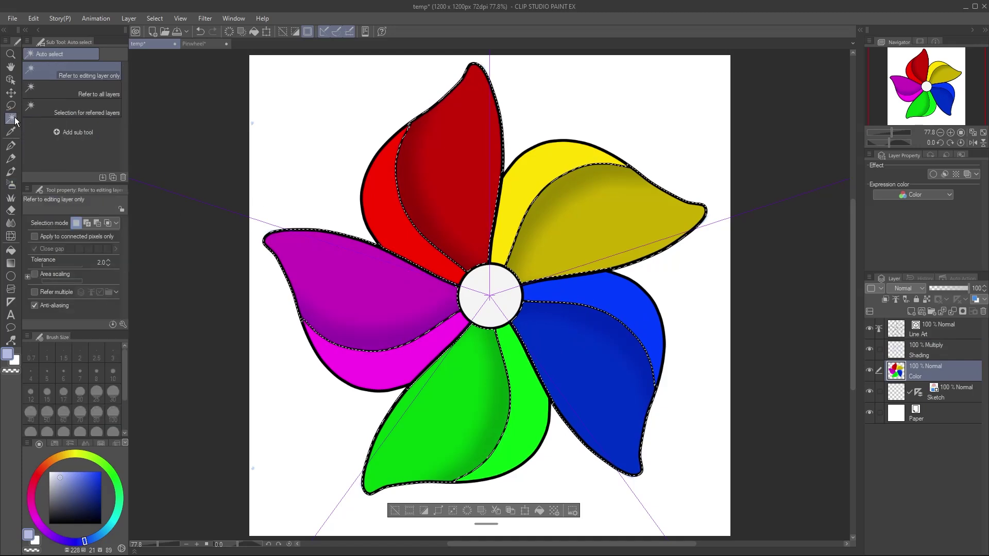
click(497, 282)
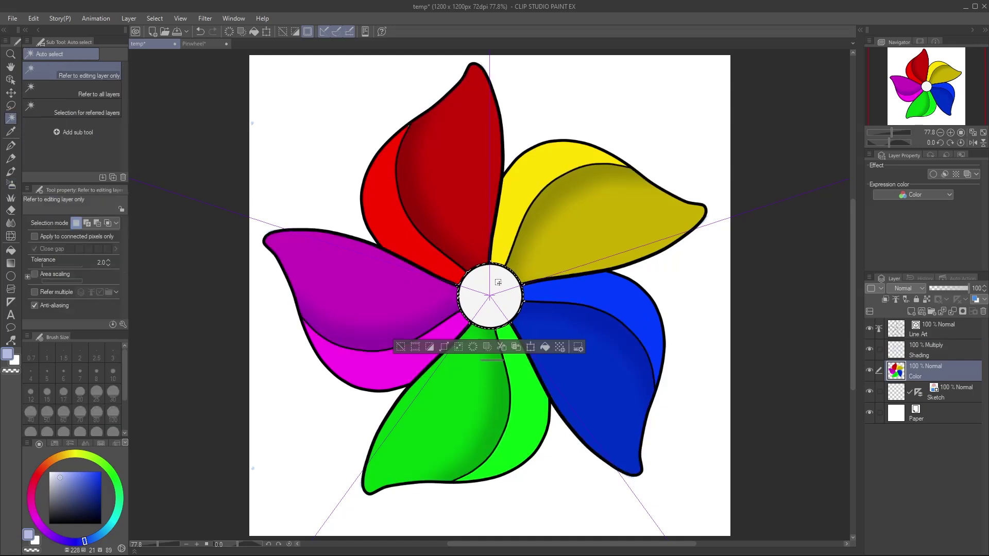
key(ctrl+shift+i)
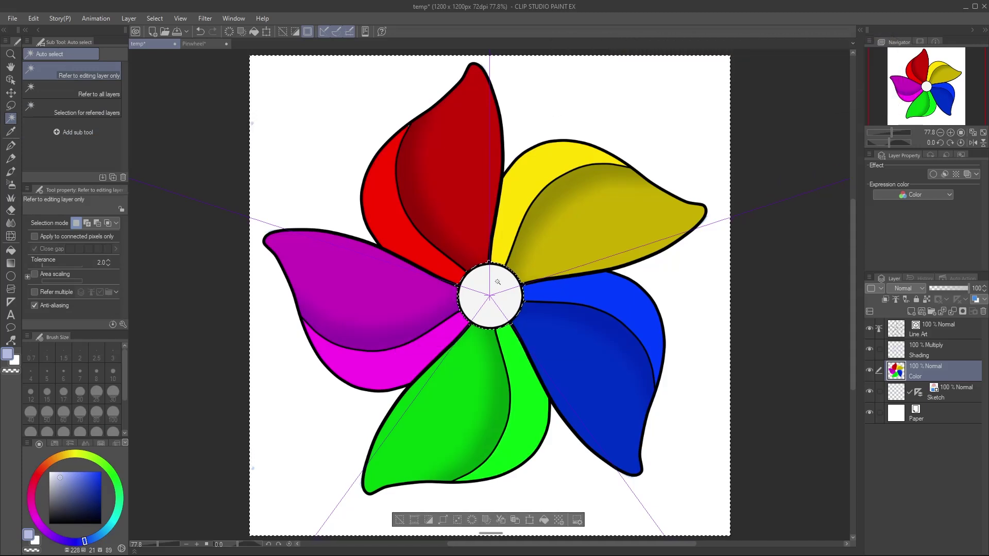
- Airbrush soft rim shading on the hub in the Shading layer, then deselect
click(947, 351)
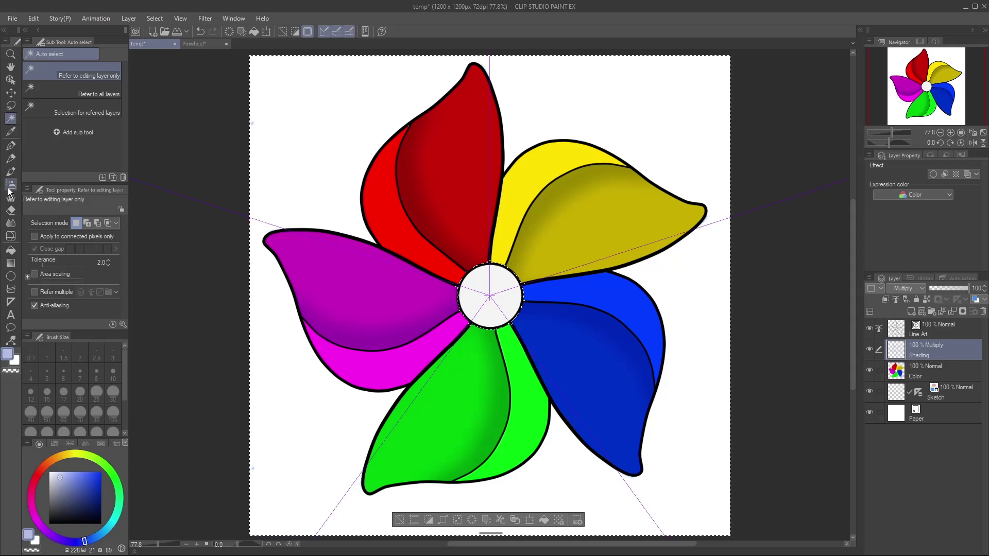
key(b)
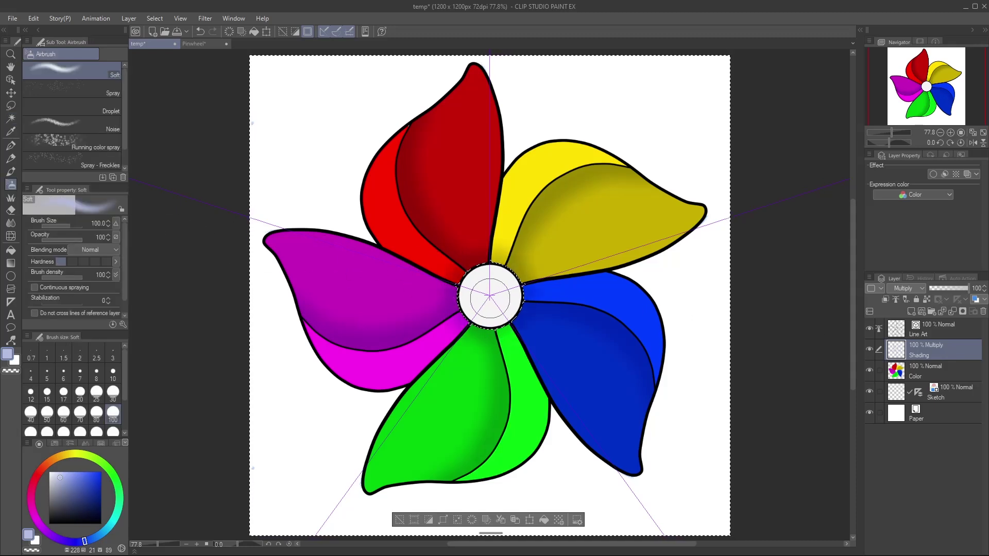
key(ctrl+d)
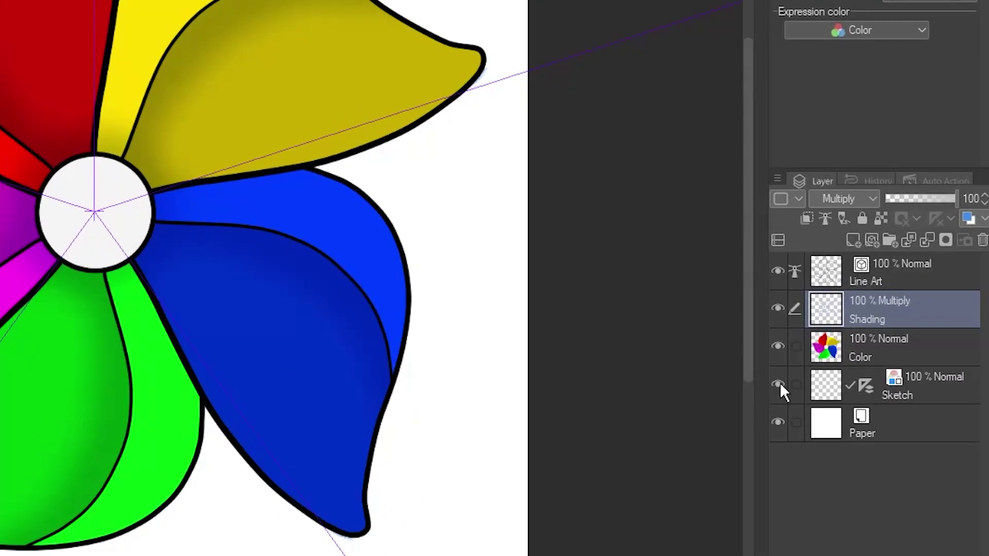
- Hide the Sketch layer and group Line Art, Shading and Color into a new folder
click(777, 384)
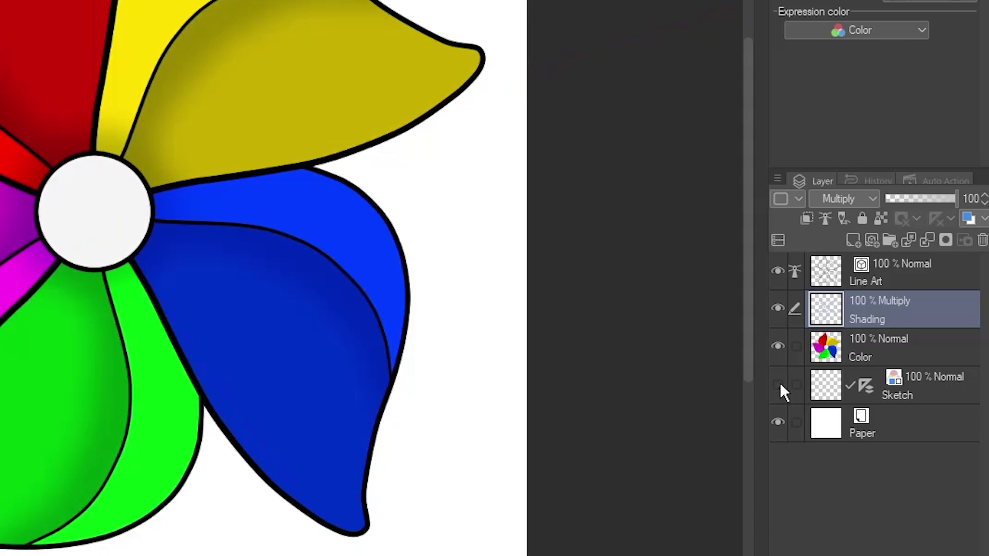
click(882, 281)
key(shift)
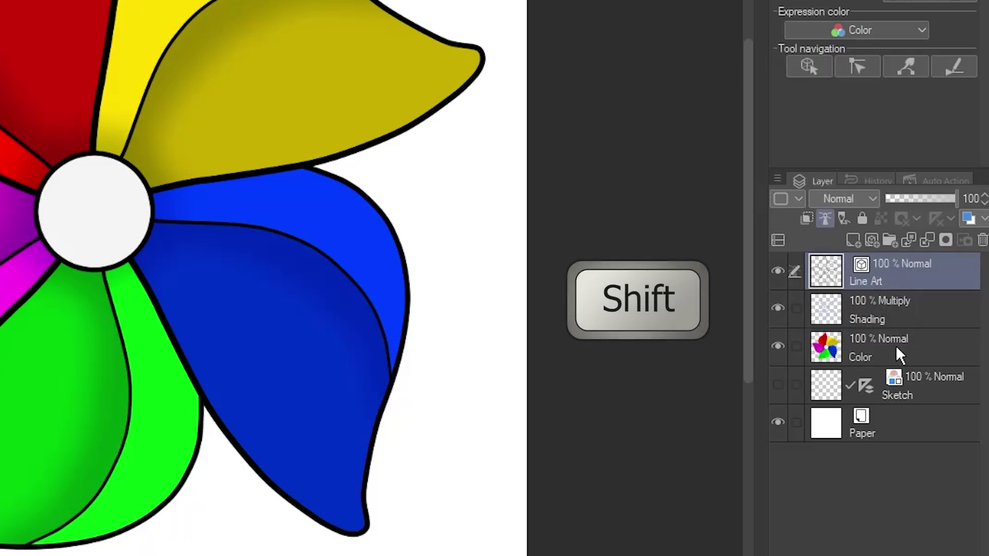
shift+click(897, 348)
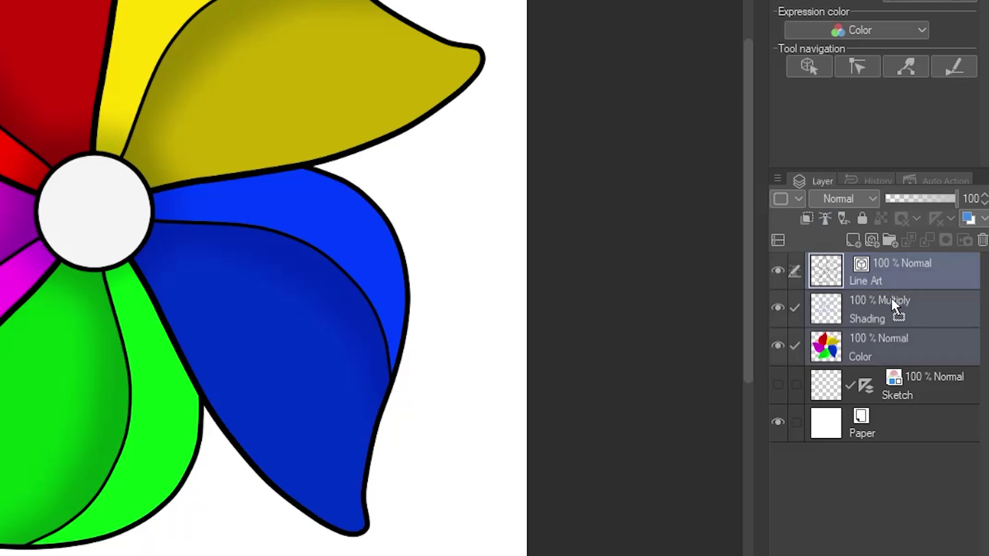
click(887, 241)
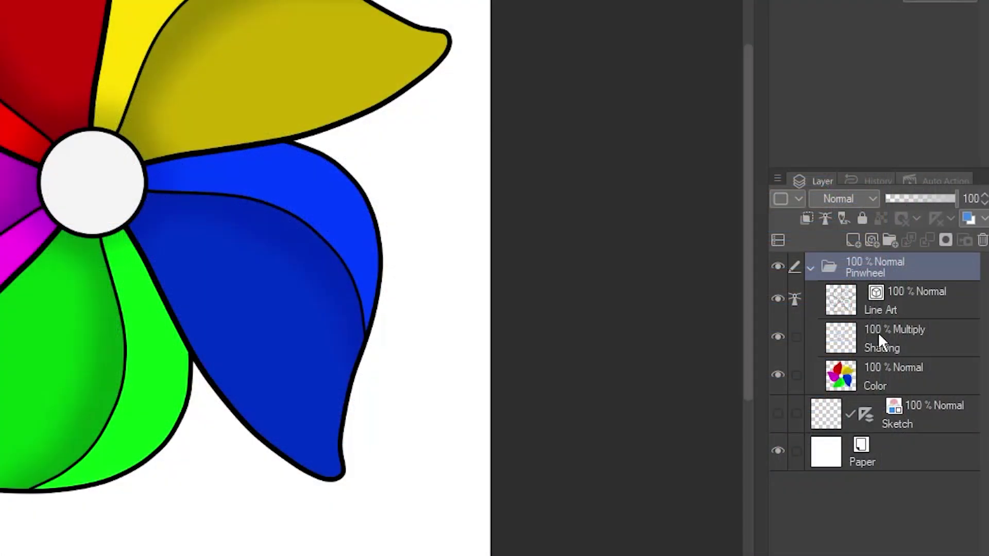
- Create a layer folder named Handle below the Pinwheel folder
click(891, 240)
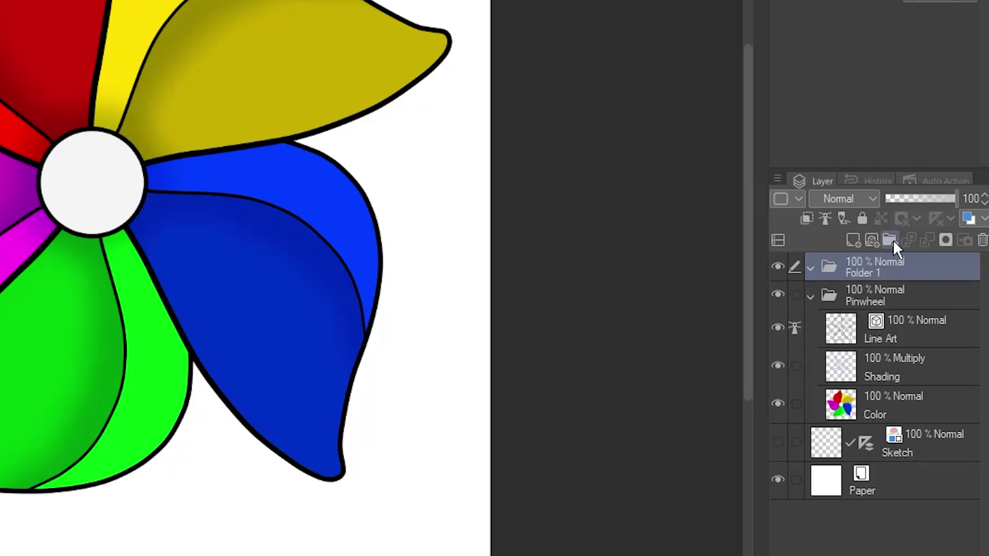
drag(861, 267, 843, 430)
double_click(851, 418)
text(Handle)
key(Return)
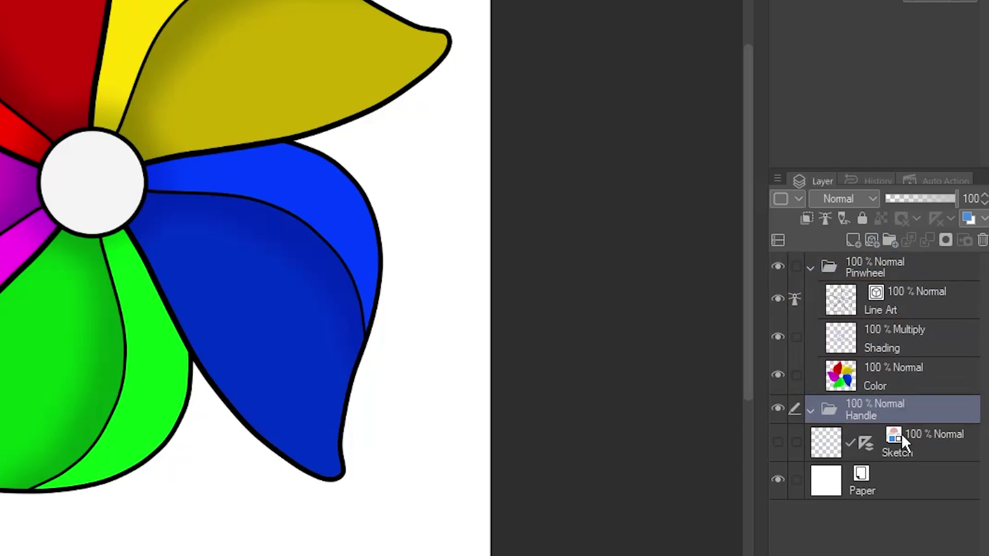
- Add a vector layer named Line Art inside Handle and reset colours to black and white
click(873, 240)
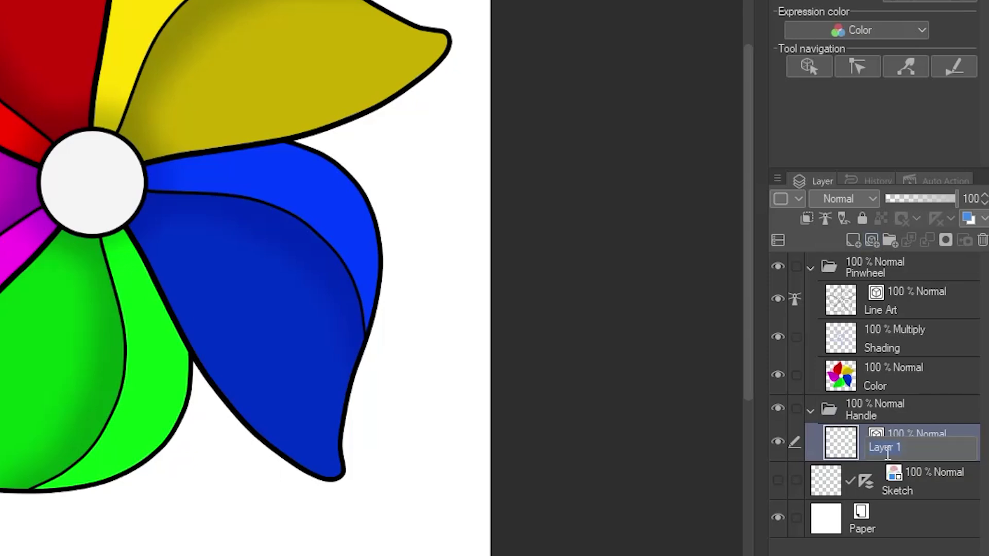
text(Line Art)
key(Return)
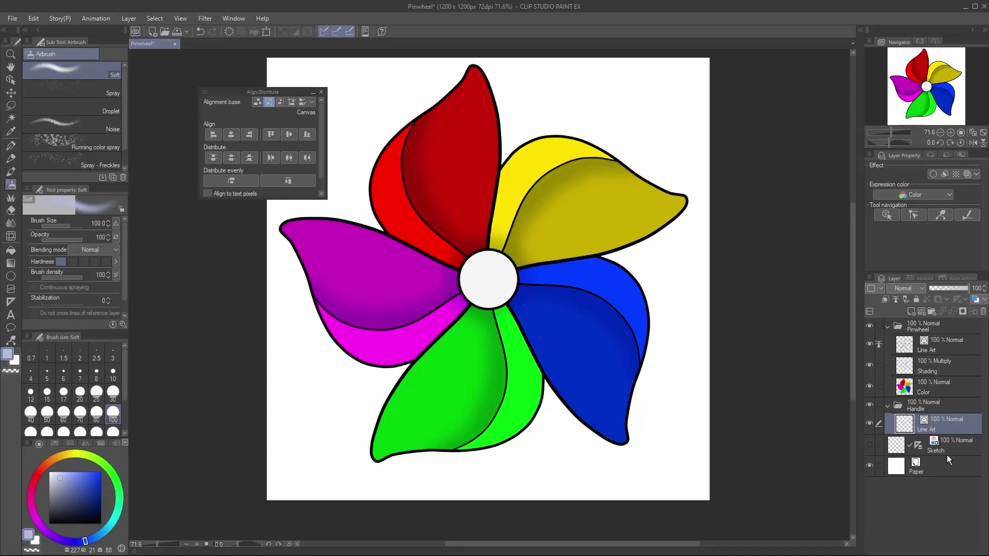
key(d)
key(d)
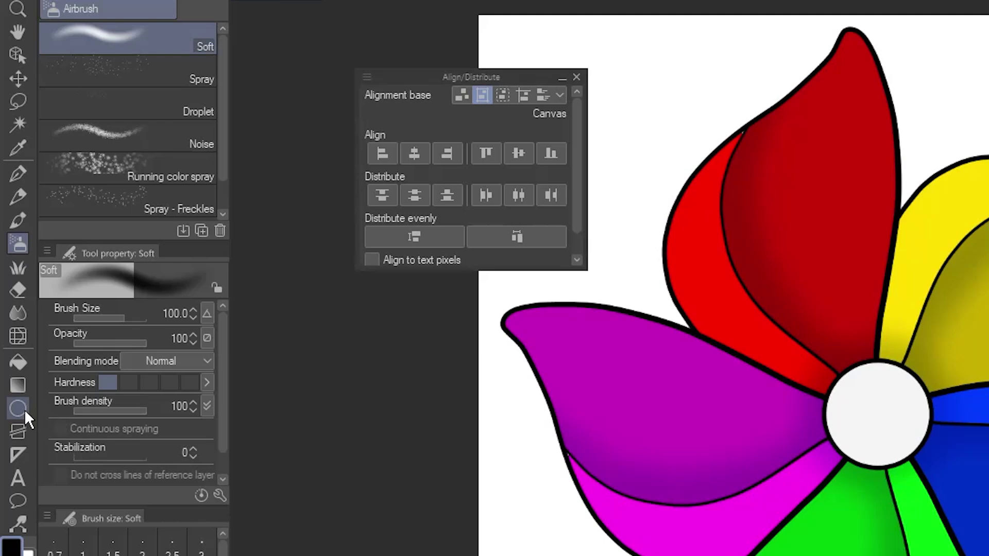
- Draw a narrow rectangle stick down from the hub and centre it horizontally on the canvas
click(18, 409)
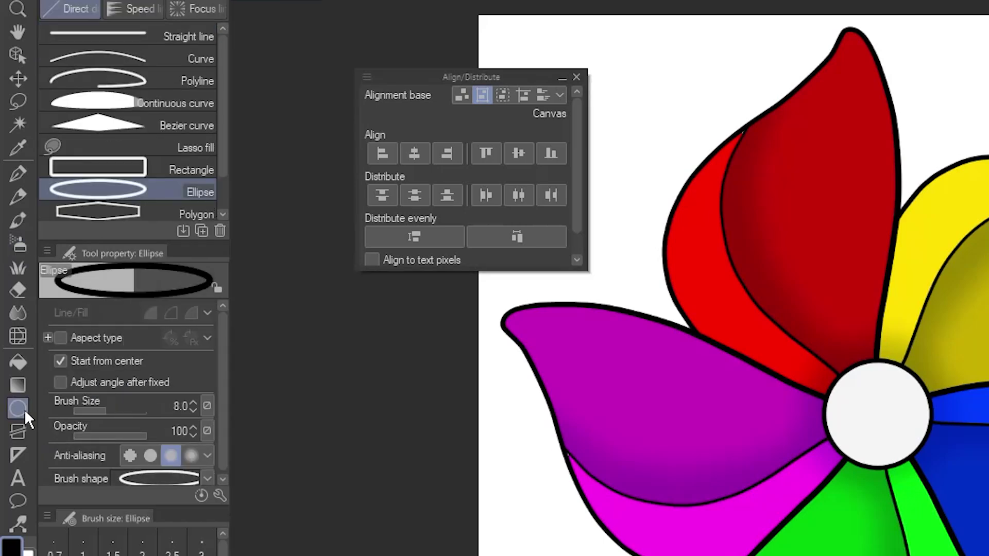
click(152, 163)
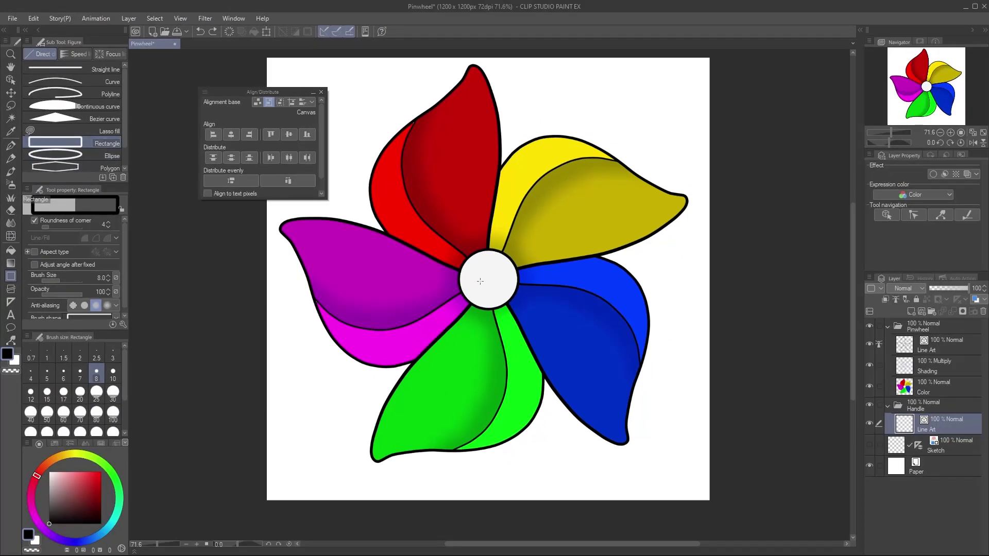
drag(482, 279, 502, 513)
key(o)
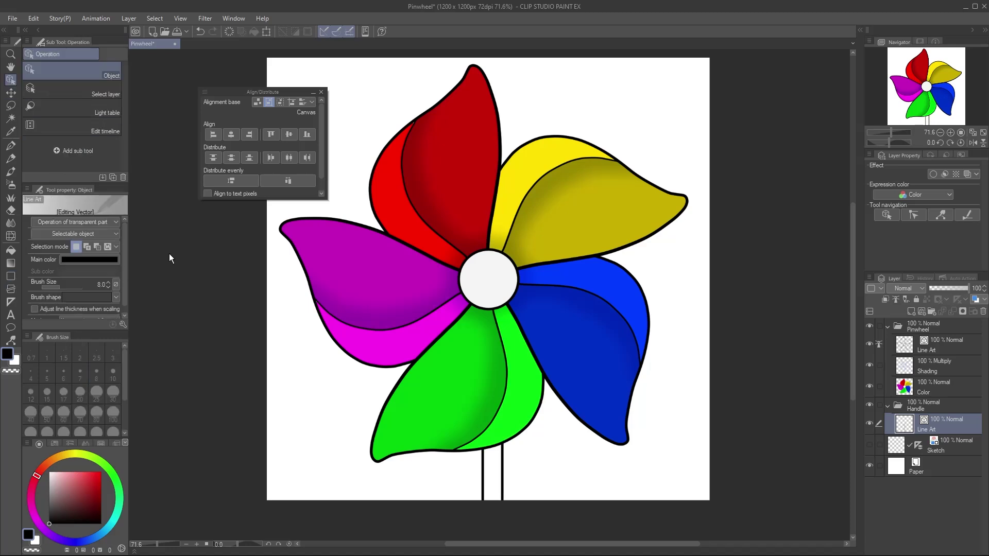
click(483, 468)
click(232, 135)
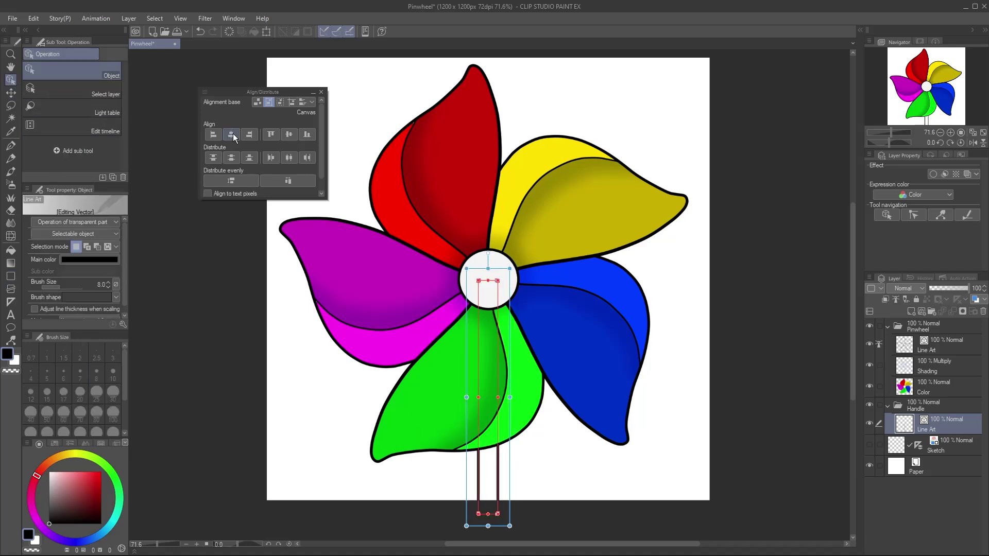
- Add a raster layer named Color to the Handle folder and hide the Pinwheel folder
click(911, 311)
click(937, 423)
double_click(926, 450)
text(Color)
key(Return)
click(870, 326)
- Fill the stick with a blue-grey colour
key(g)
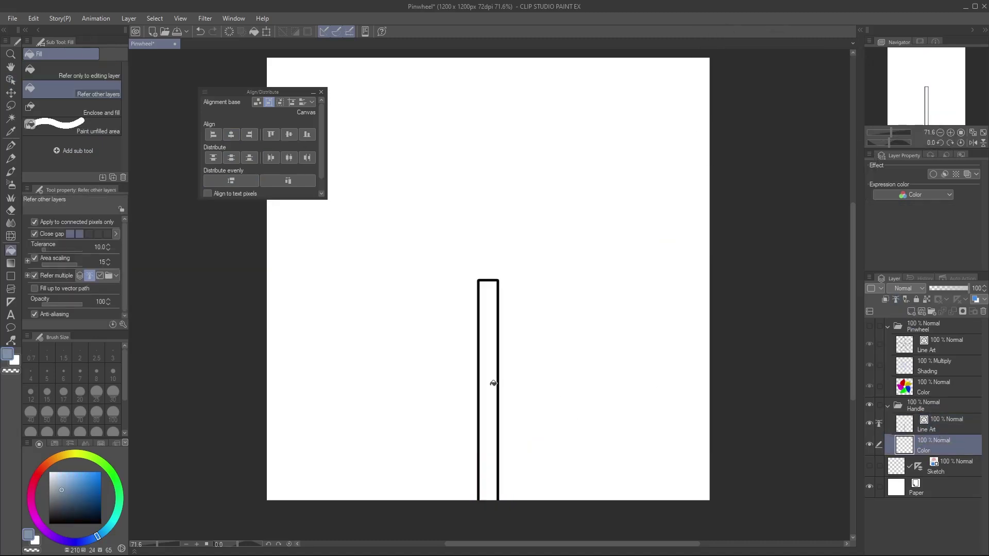
click(488, 382)
click(911, 311)
- Add a clipped Multiply Shading layer airbrushed down the stick's right side, then show Pinwheel again
text(Shading)
key(Return)
click(906, 288)
click(910, 33)
click(10, 185)
drag(499, 277, 505, 528)
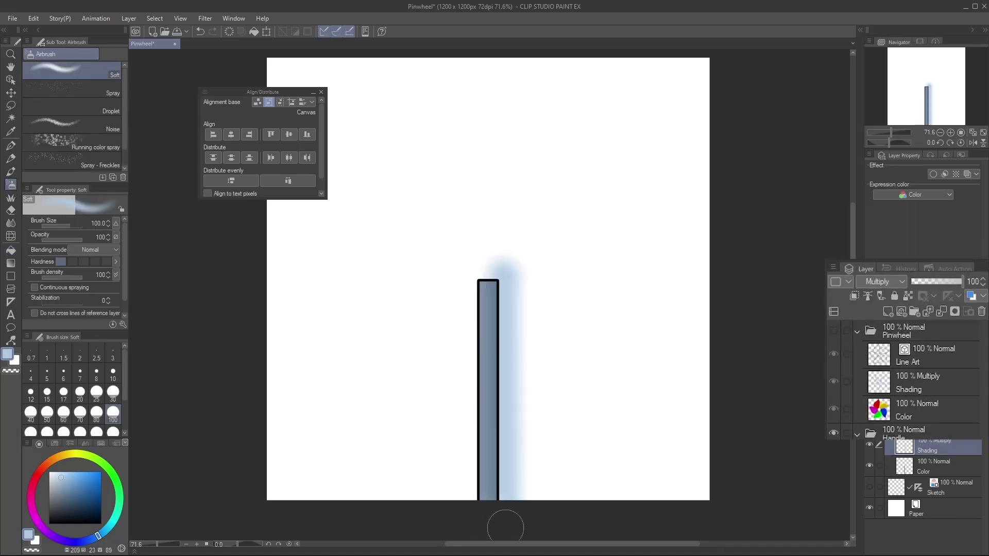
click(722, 278)
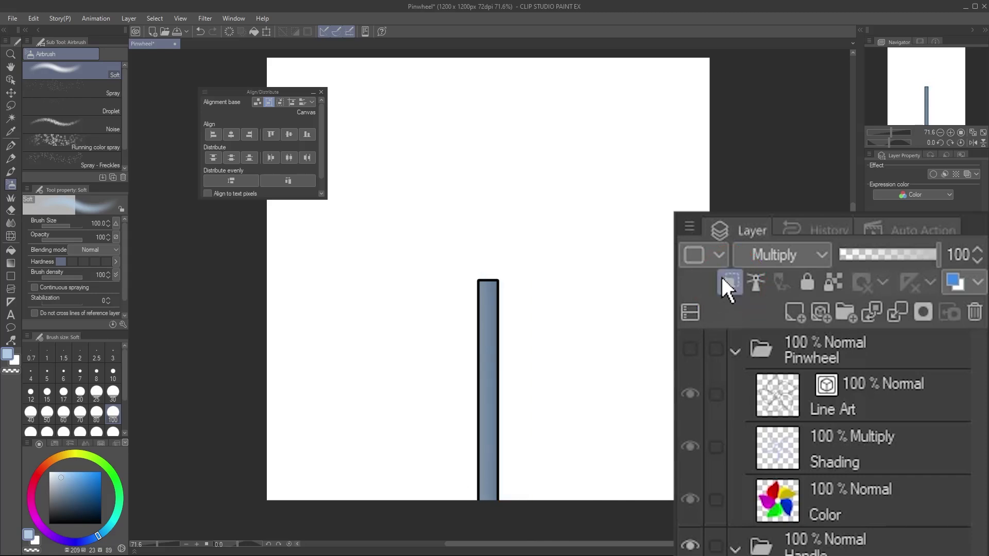
click(690, 348)
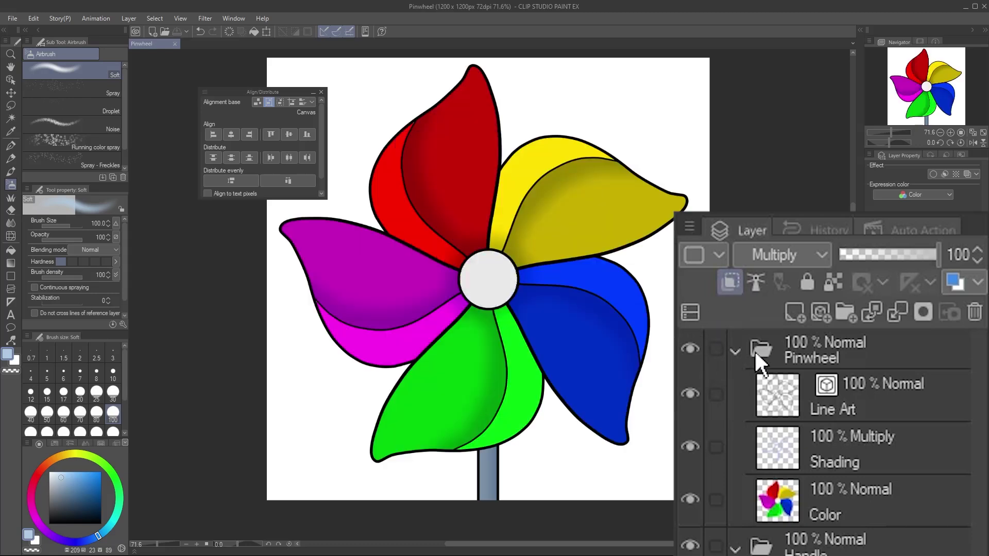
- Add a new layer named Highlight above the Pinwheel folder
click(776, 359)
click(794, 311)
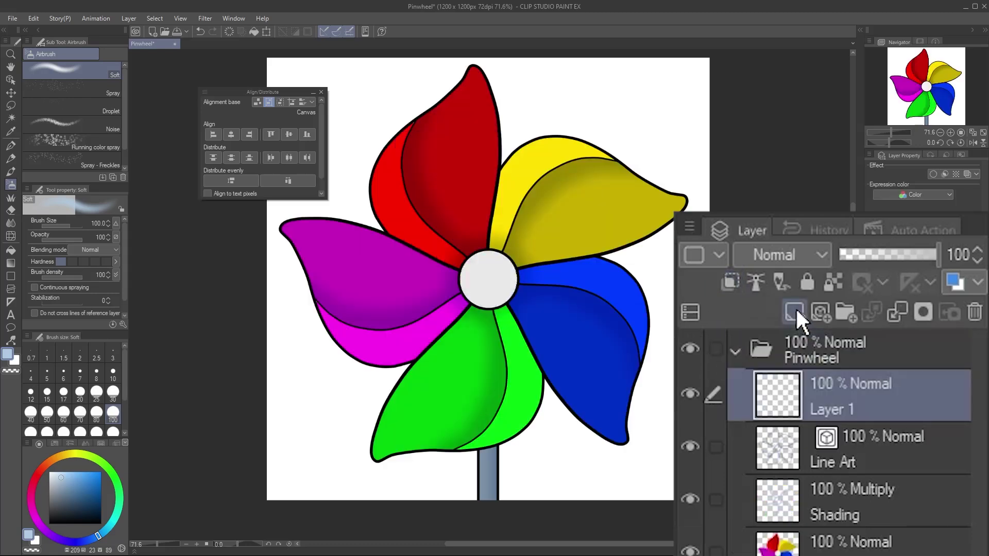
drag(827, 406, 820, 342)
double_click(824, 363)
text(Highlight)
key(Return)
- Airbrush a soft white highlight on the centre knob with brush size 40
key(x)
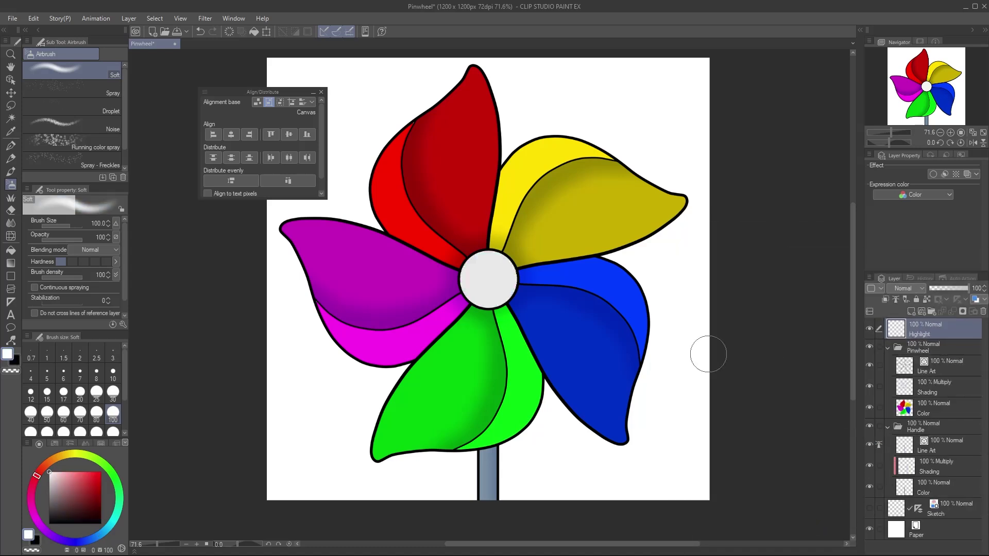
key(bracketleft)
key(bracketleft)
key(bracketleft)
key(bracketleft)
key(bracketleft)
drag(481, 265, 488, 287)
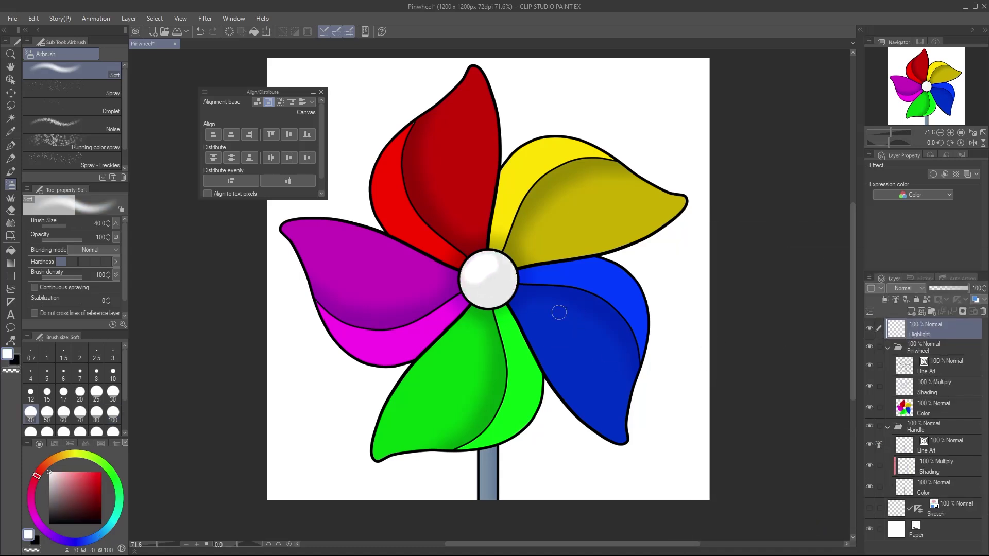